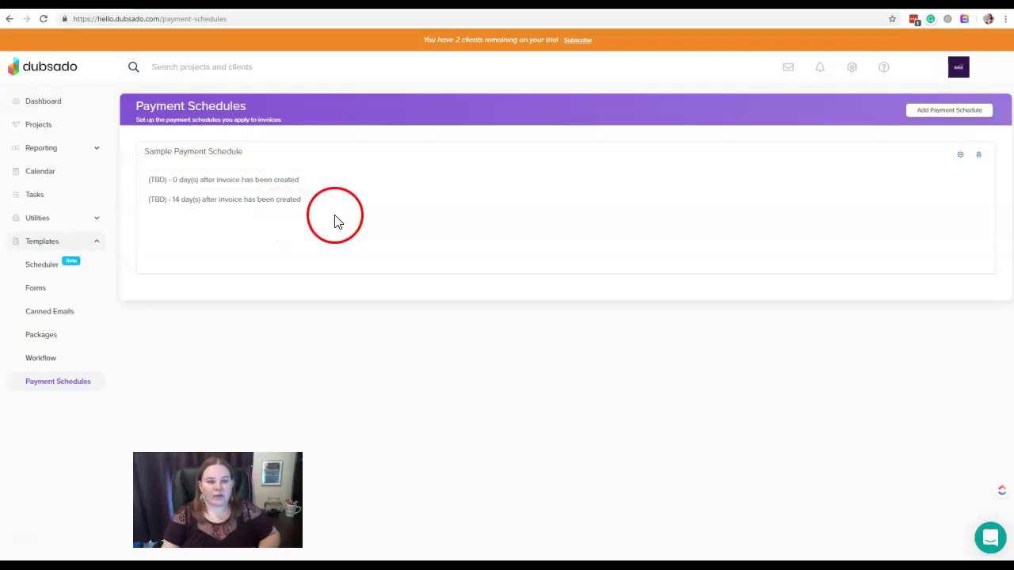
Step: Review the due dates, amounts and reminders of the Sample Payment Schedule, and return to the list of payment schedules
{"action": "left_click", "coordinate": [960, 156]}
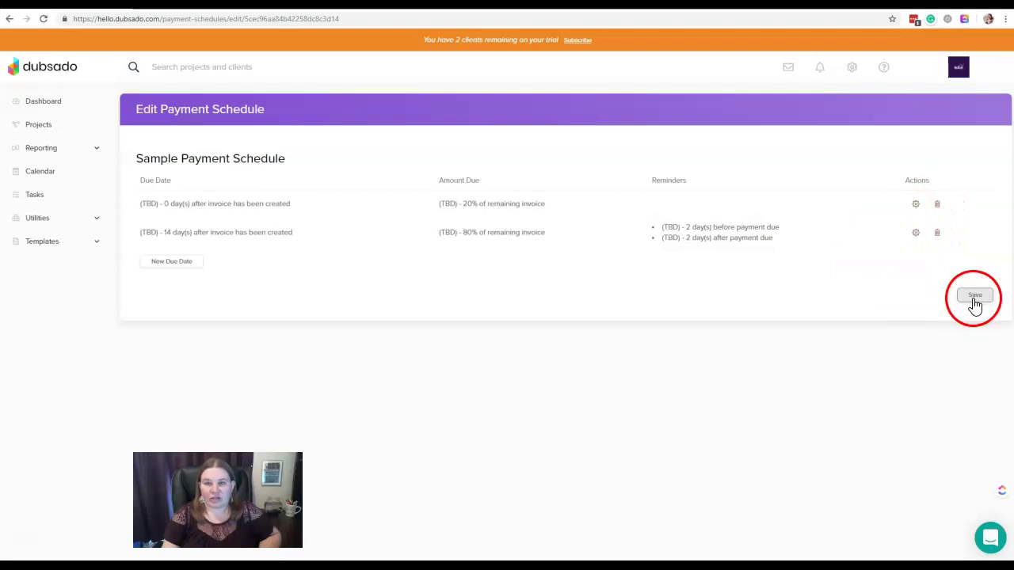
{"action": "left_click", "coordinate": [49, 242]}
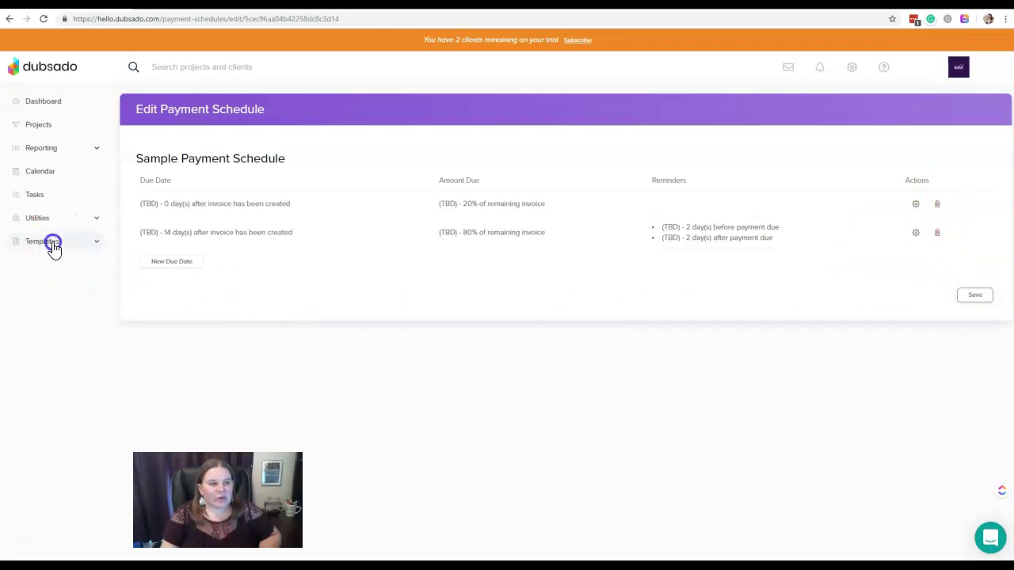
{"action": "left_click", "coordinate": [58, 383]}
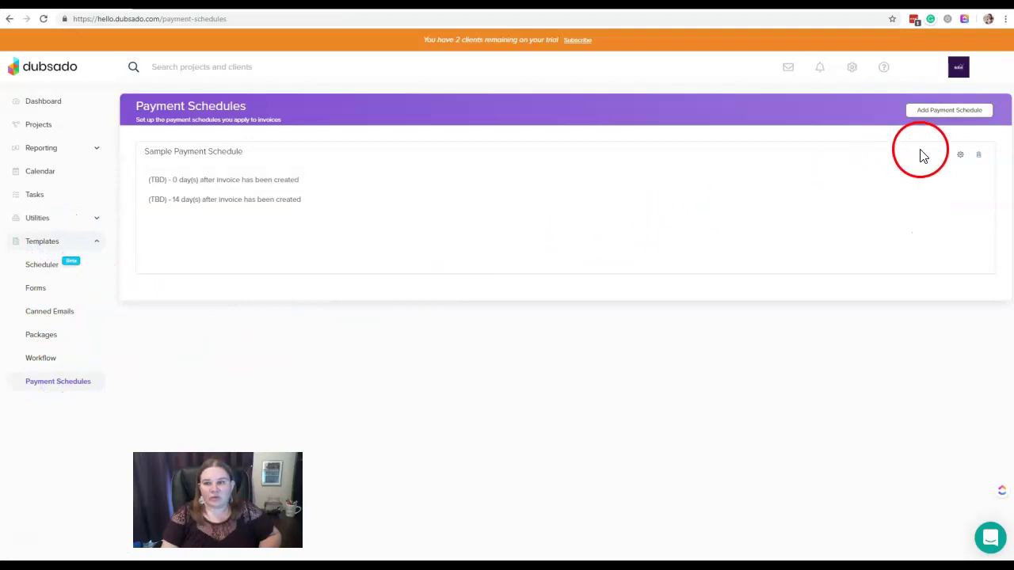
Step: Create a new payment schedule named "4 Payments"
{"action": "left_click", "coordinate": [952, 119]}
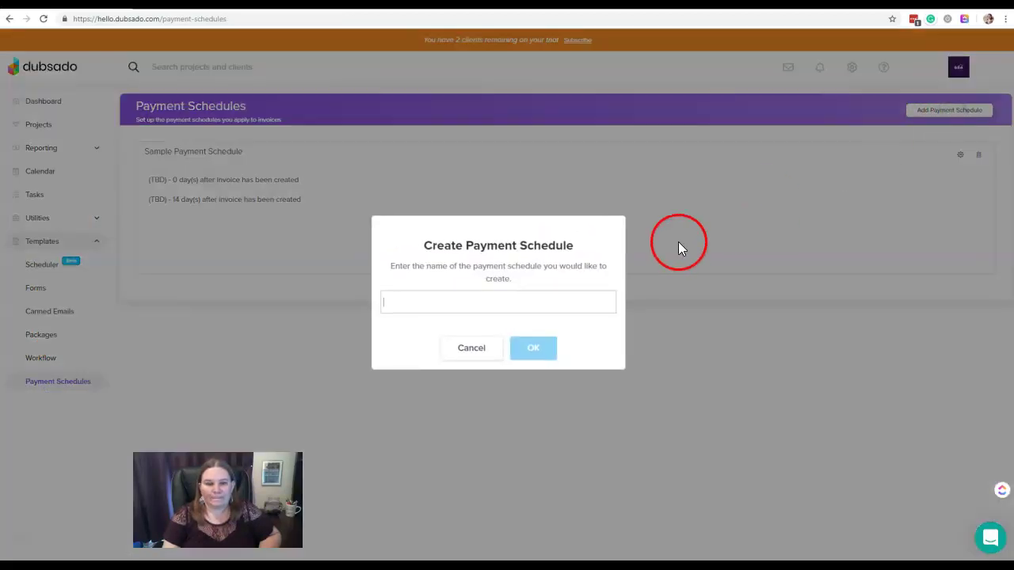
{"action": "left_click", "coordinate": [545, 303]}
{"action": "left_click", "coordinate": [540, 308]}
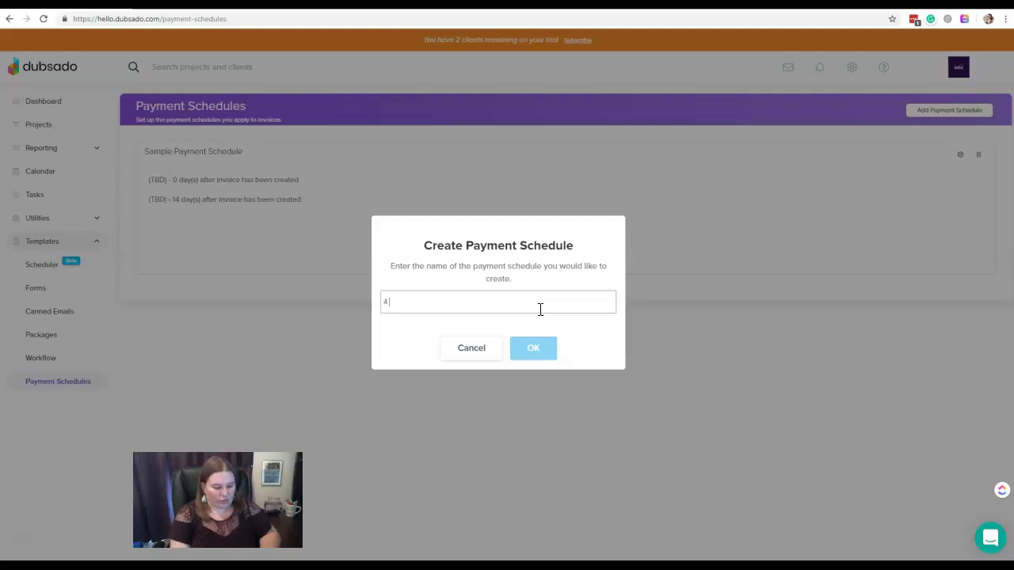
{"action": "type", "text": "nts"}
{"action": "left_click", "coordinate": [529, 349]}
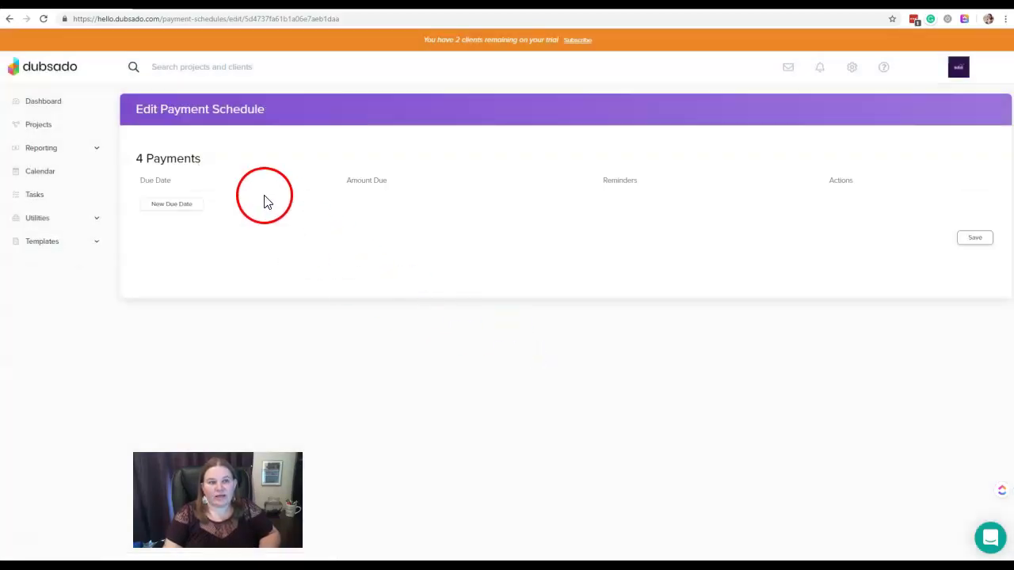
{"action": "left_click", "coordinate": [243, 163]}
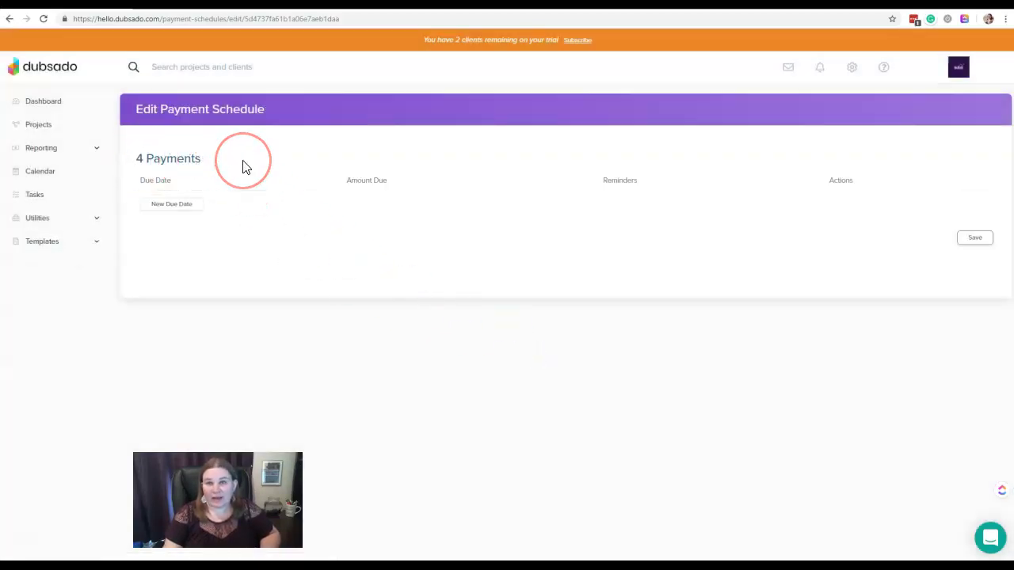
{"action": "left_click", "coordinate": [212, 163]}
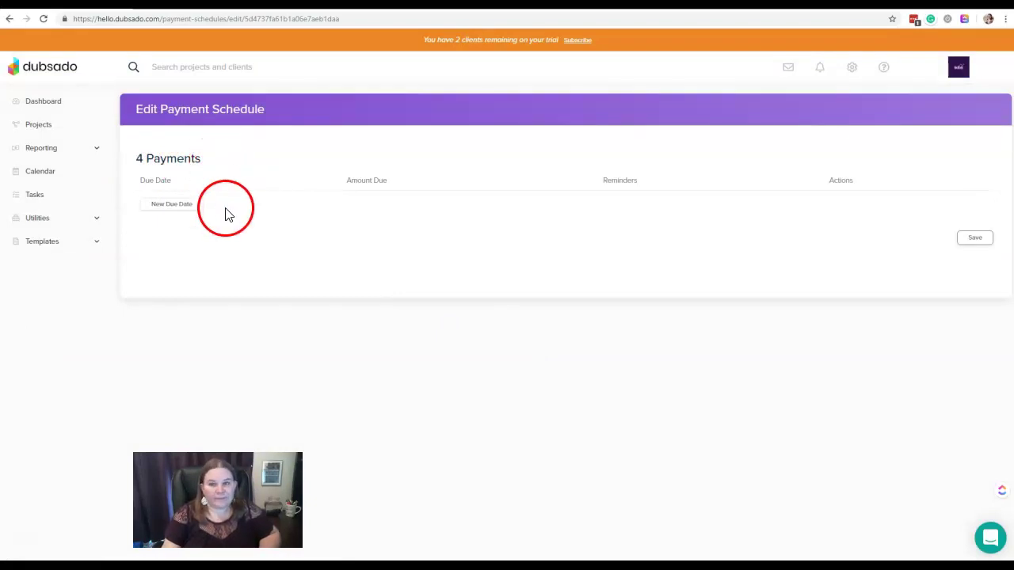
Step: Start a new scheduled payment with a relative due date of 0 days After Contract is Signed
{"action": "left_click", "coordinate": [167, 210]}
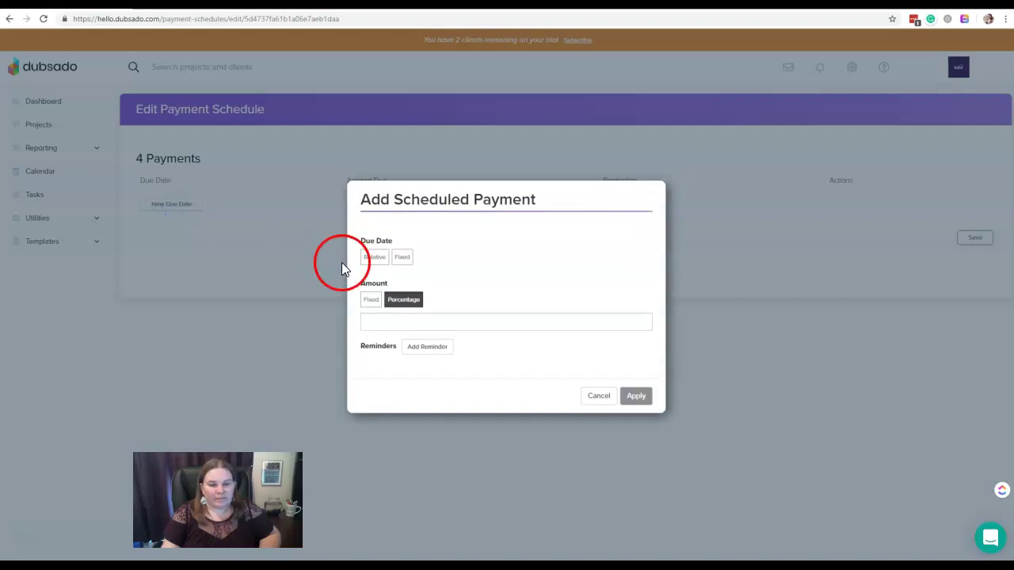
{"action": "left_click", "coordinate": [384, 259]}
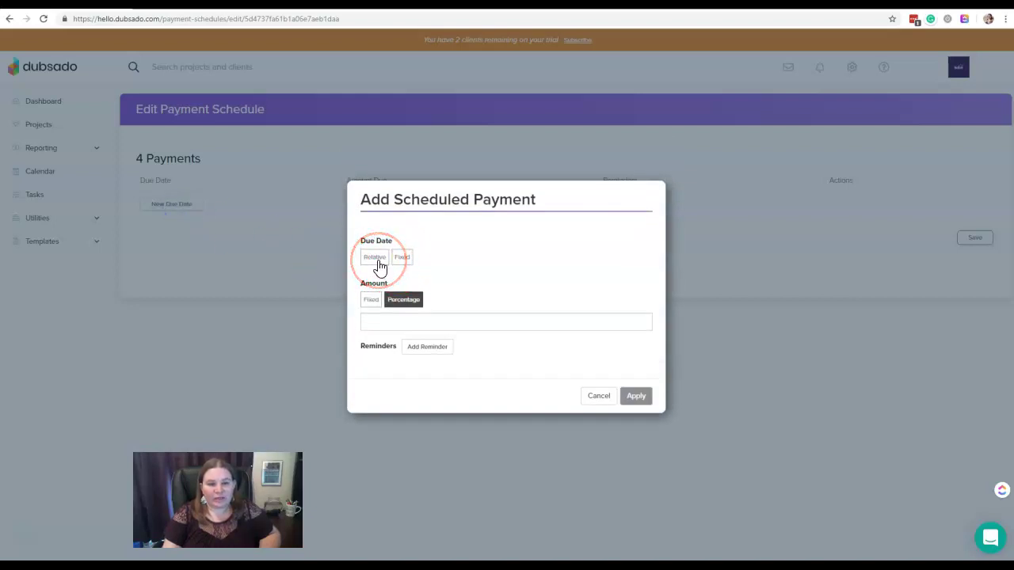
{"action": "left_click", "coordinate": [400, 259]}
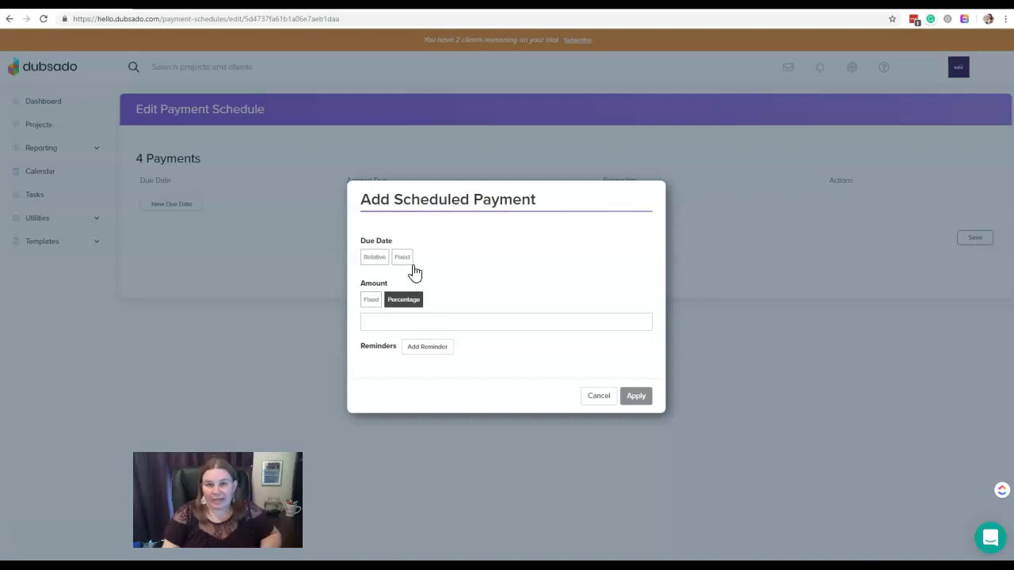
{"action": "left_click", "coordinate": [375, 258]}
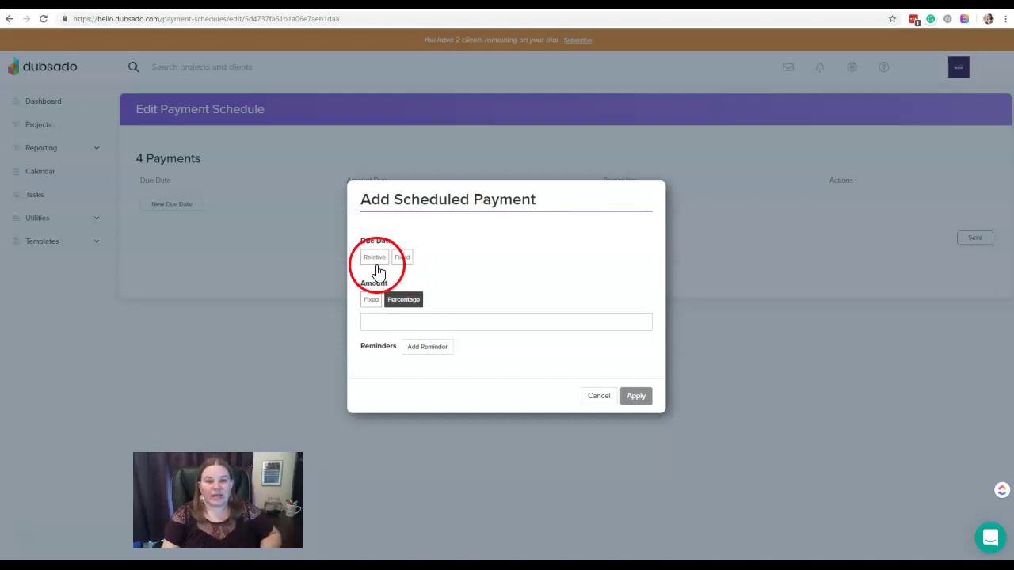
{"action": "left_click", "coordinate": [396, 289]}
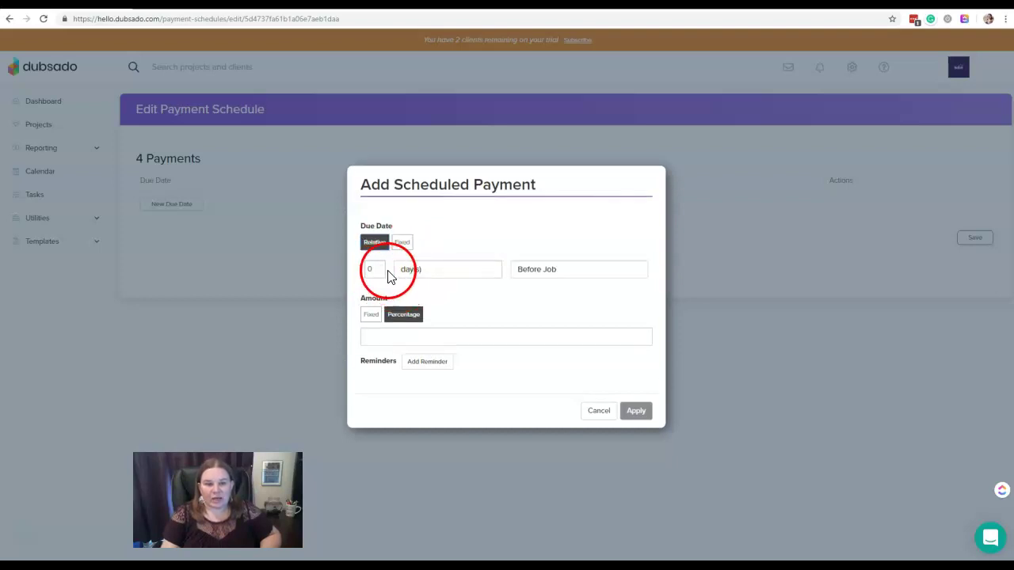
{"action": "left_click", "coordinate": [428, 269]}
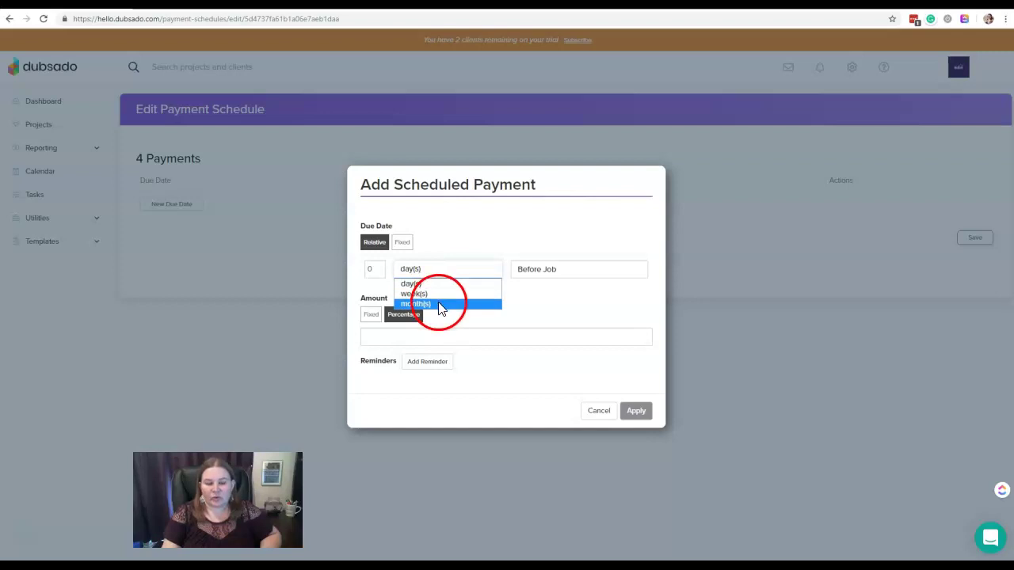
{"action": "left_click", "coordinate": [583, 270]}
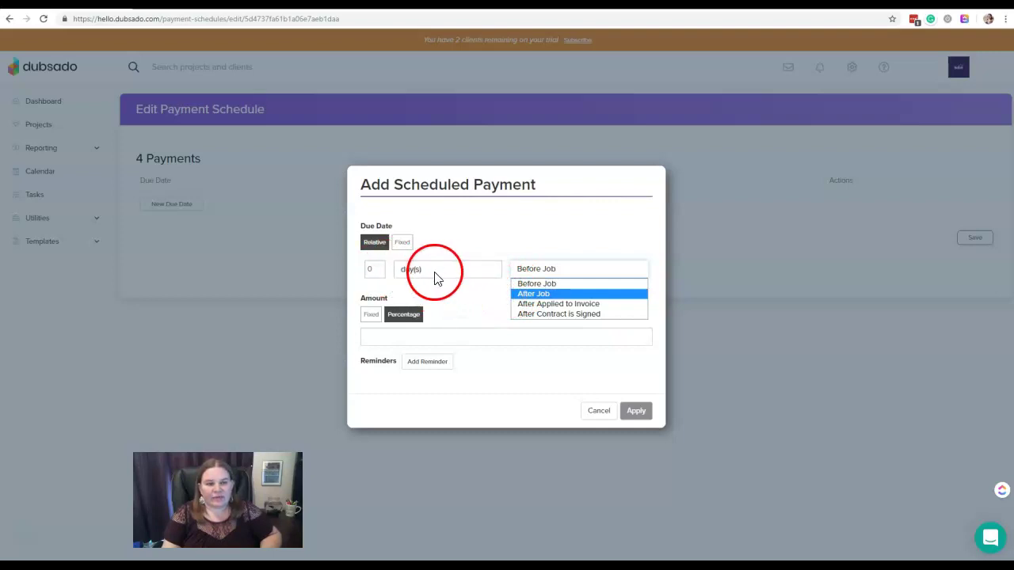
{"action": "left_click", "coordinate": [554, 314]}
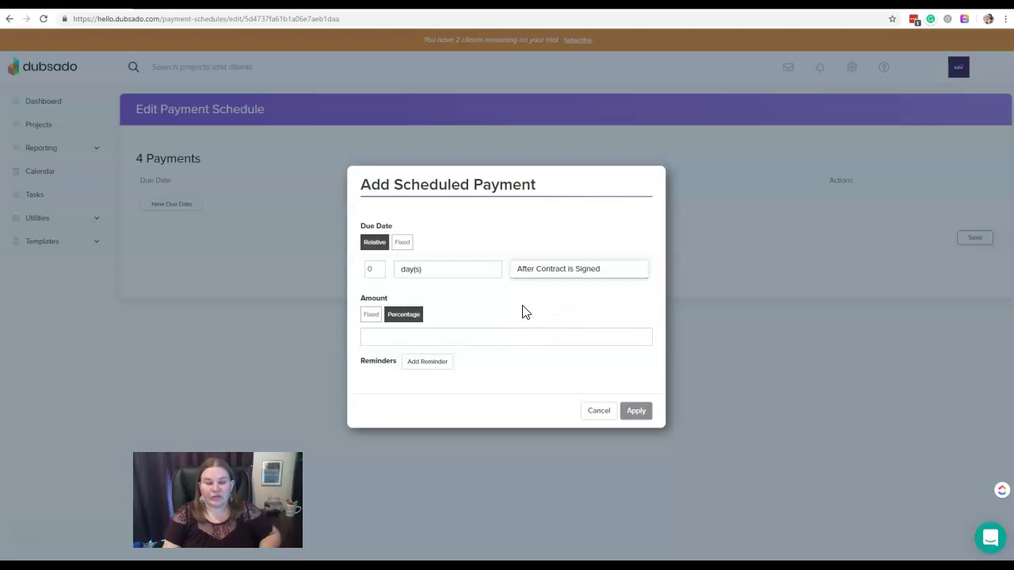
{"action": "left_click_drag", "start_coordinate": [506, 310], "coordinate": [455, 325]}
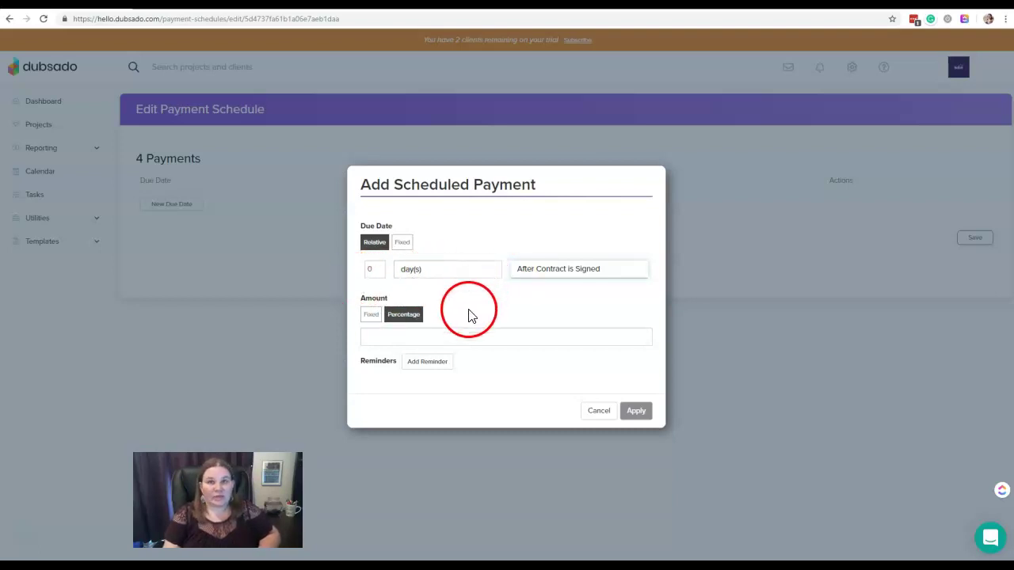
Step: Set the scheduled payment's amount to a fixed $100.00
{"action": "left_click", "coordinate": [372, 315]}
{"action": "left_click", "coordinate": [433, 337]}
{"action": "type", "text": "100.0"}
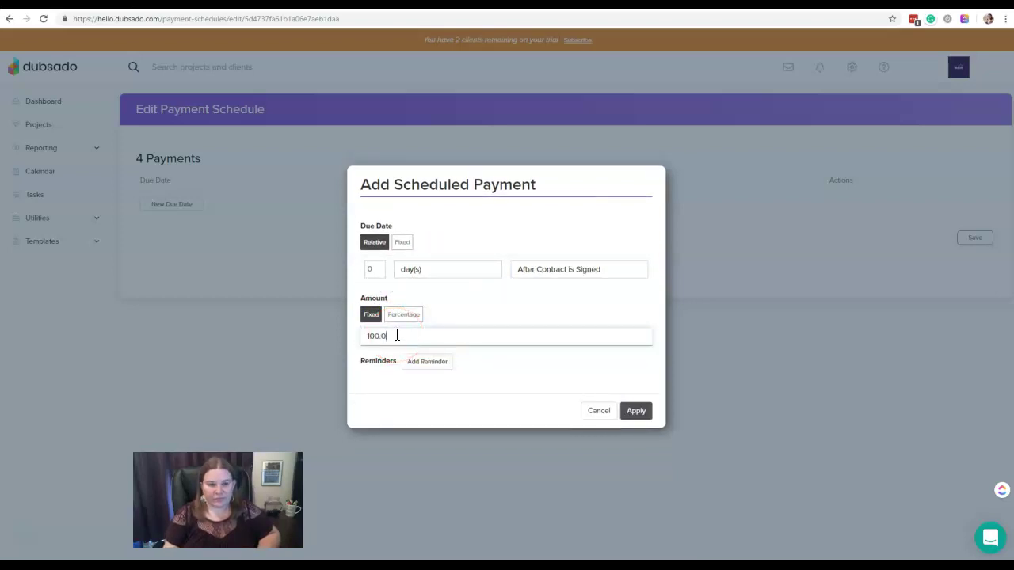
{"action": "left_click", "coordinate": [468, 312]}
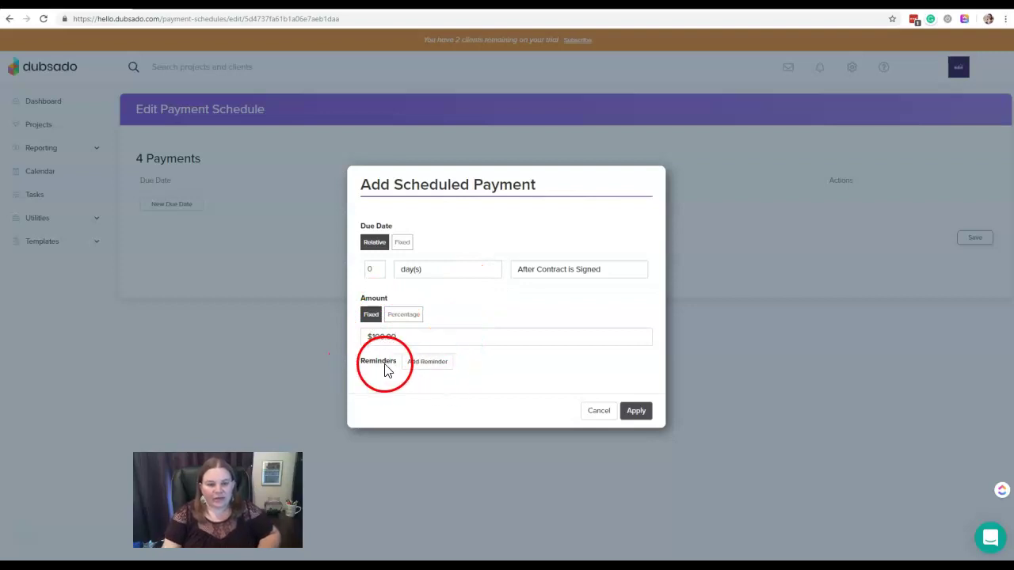
Step: Add a reminder with a relative send date to the scheduled payment and look through its timing options
{"action": "left_click", "coordinate": [442, 368]}
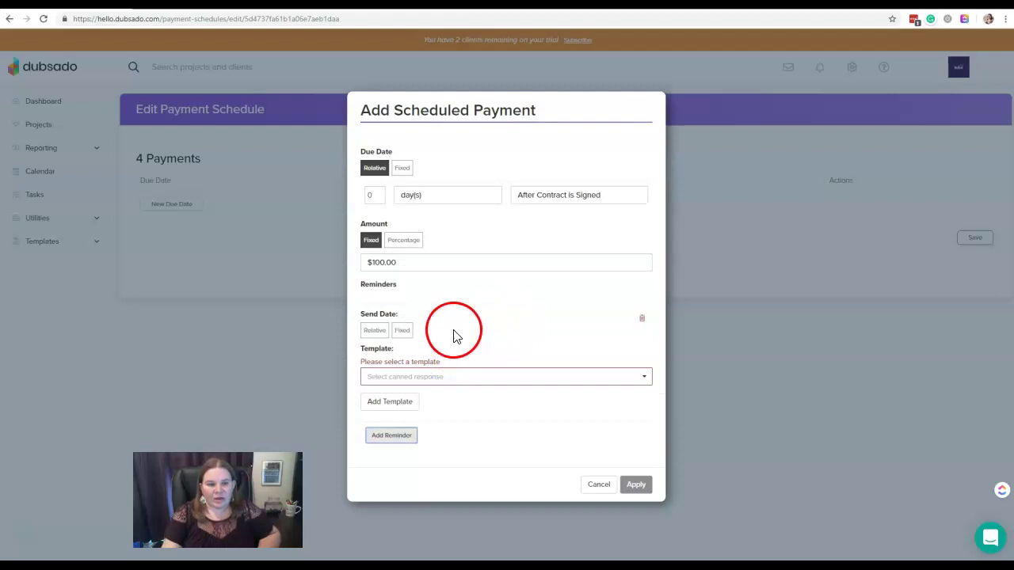
{"action": "left_click", "coordinate": [376, 330]}
{"action": "left_click", "coordinate": [563, 342]}
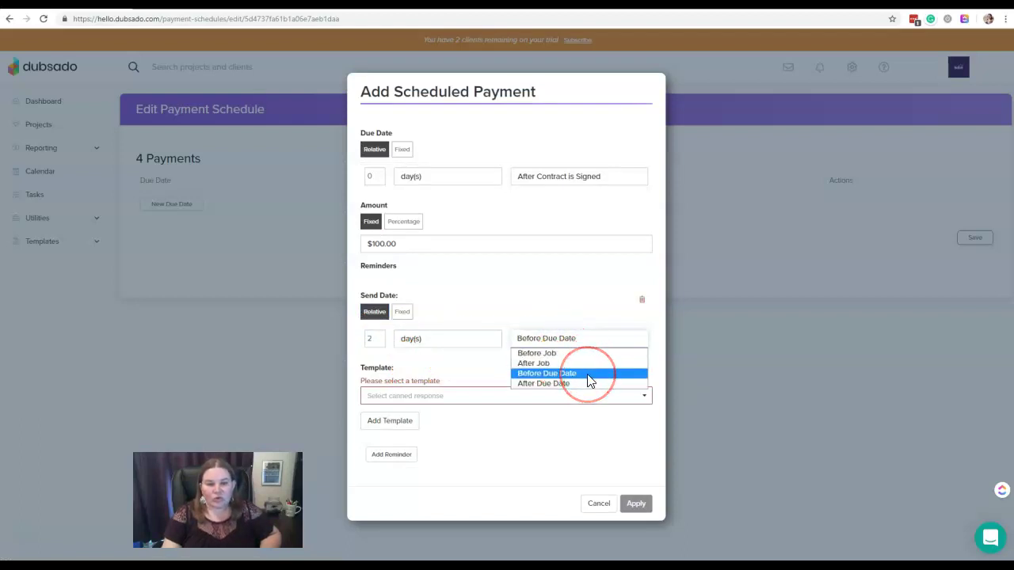
{"action": "left_click", "coordinate": [571, 385]}
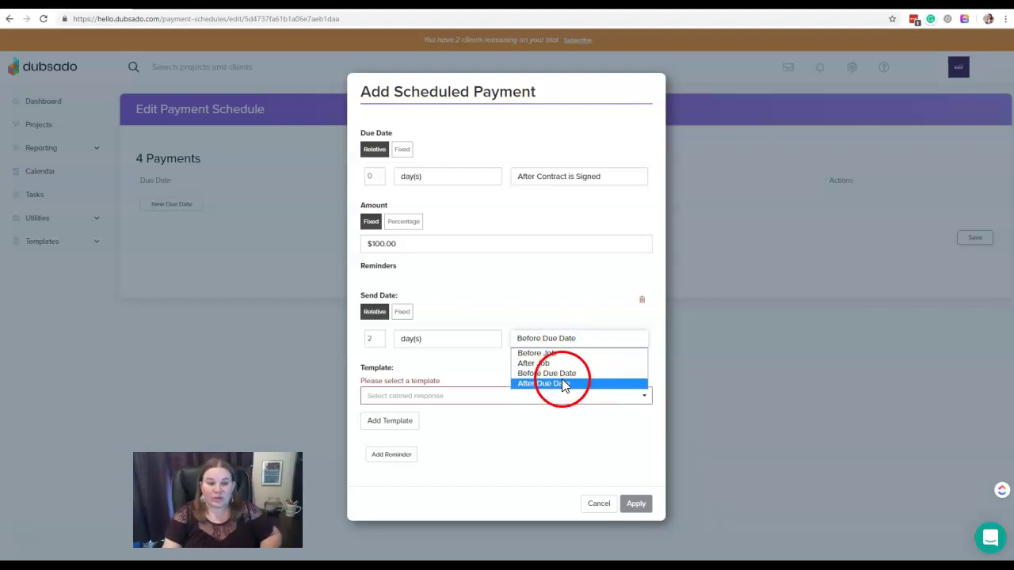
Step: Try a fixed send date for the reminder and return it to a relative one
{"action": "left_click", "coordinate": [405, 315]}
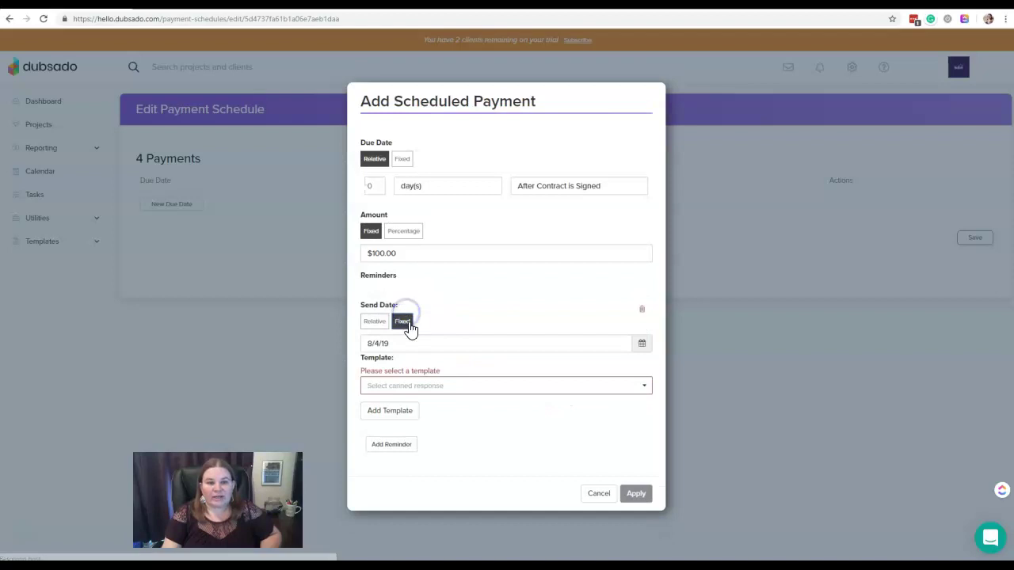
{"action": "left_click", "coordinate": [468, 345]}
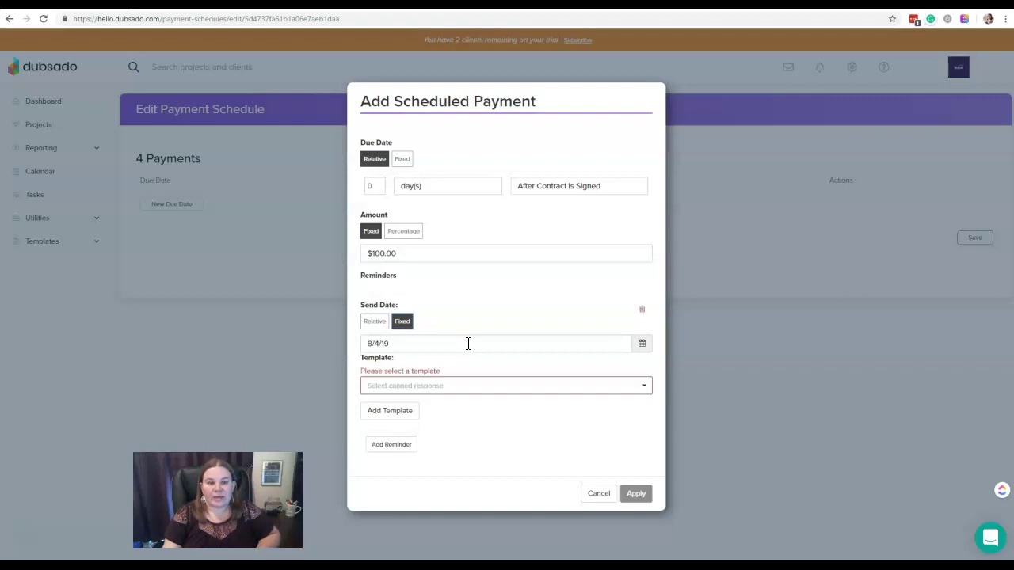
{"action": "left_click", "coordinate": [412, 337]}
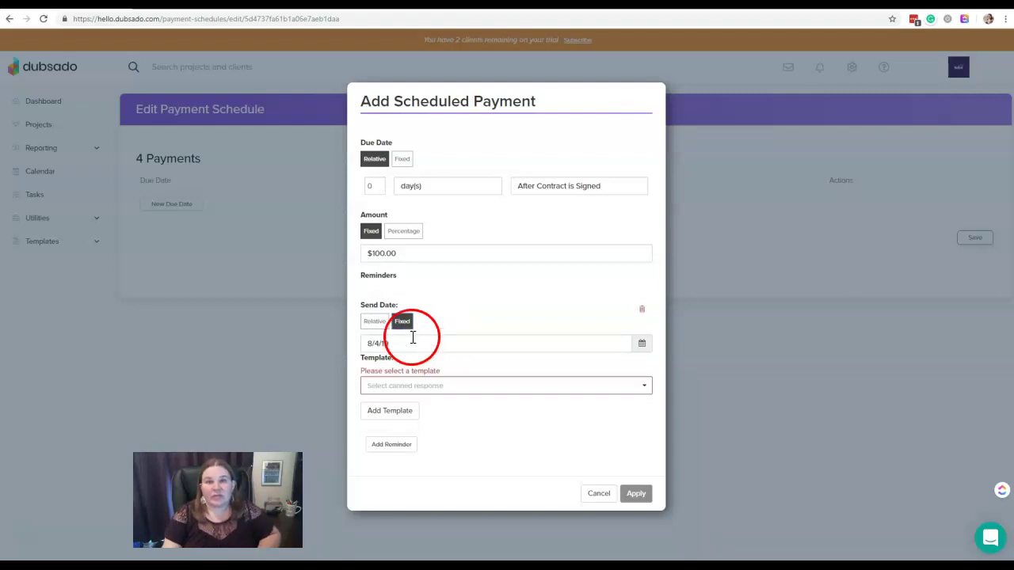
{"action": "left_click", "coordinate": [373, 322]}
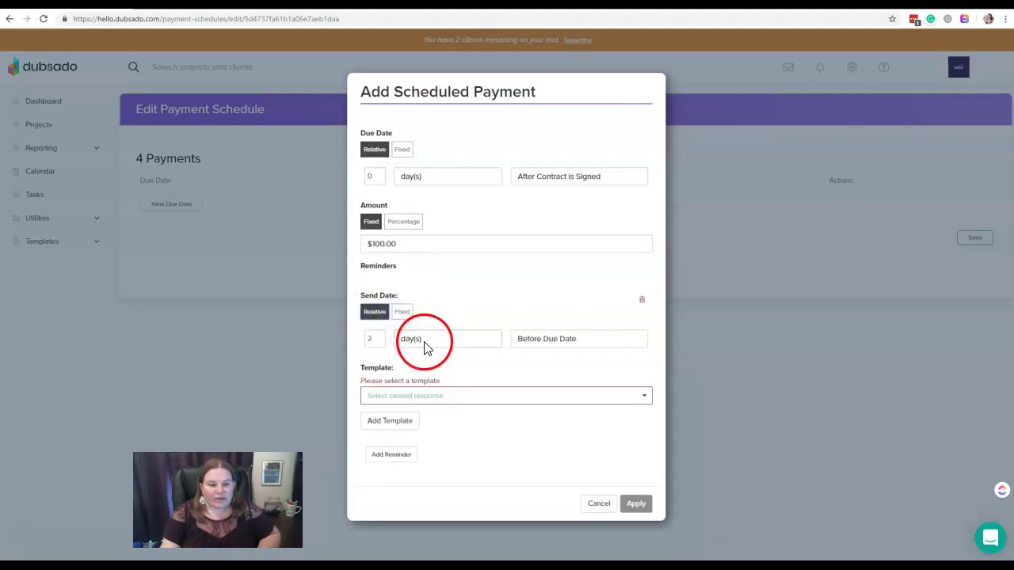
{"action": "left_click", "coordinate": [376, 314]}
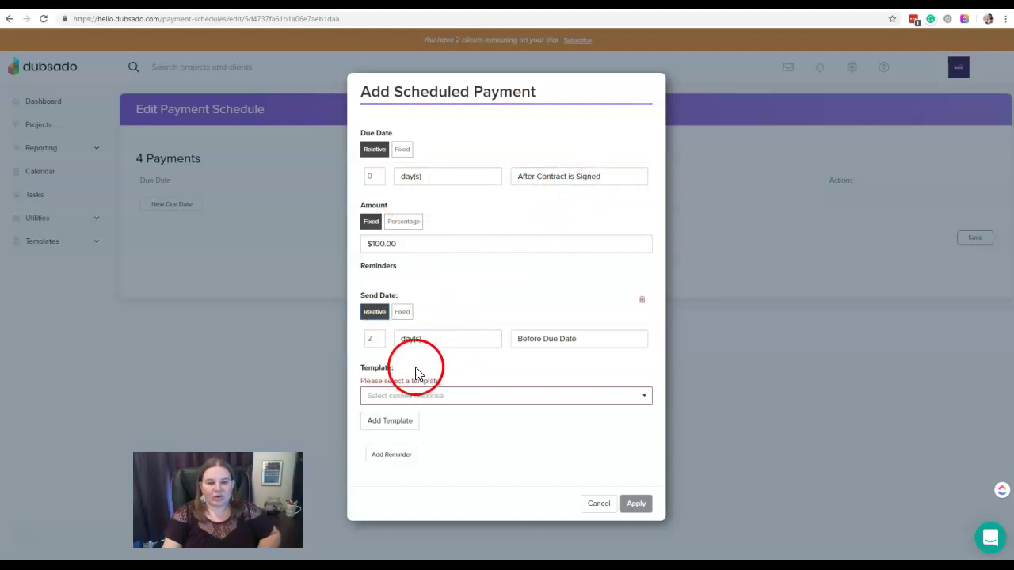
Step: Set the reminder to go out 1 day After Due Date using the Payment Reminder [PAST DUE] template
{"action": "left_click", "coordinate": [527, 342]}
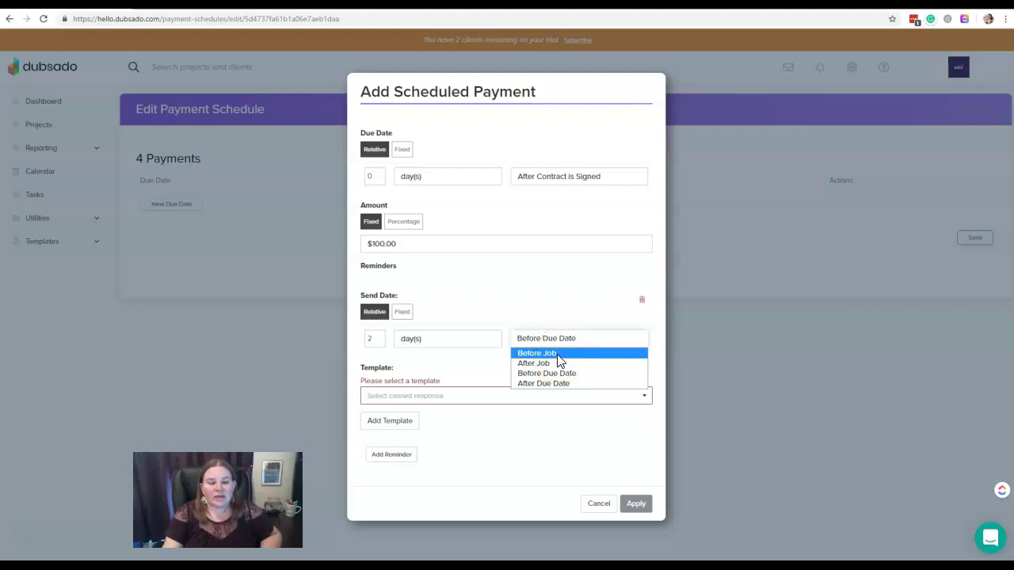
{"action": "left_click", "coordinate": [559, 364]}
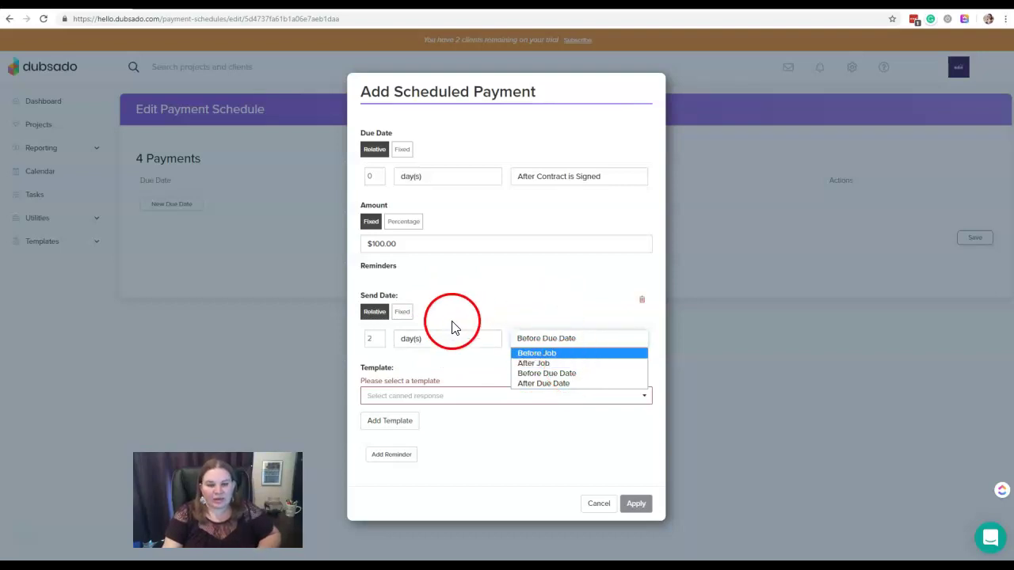
{"action": "left_click", "coordinate": [545, 383]}
{"action": "left_click", "coordinate": [379, 342]}
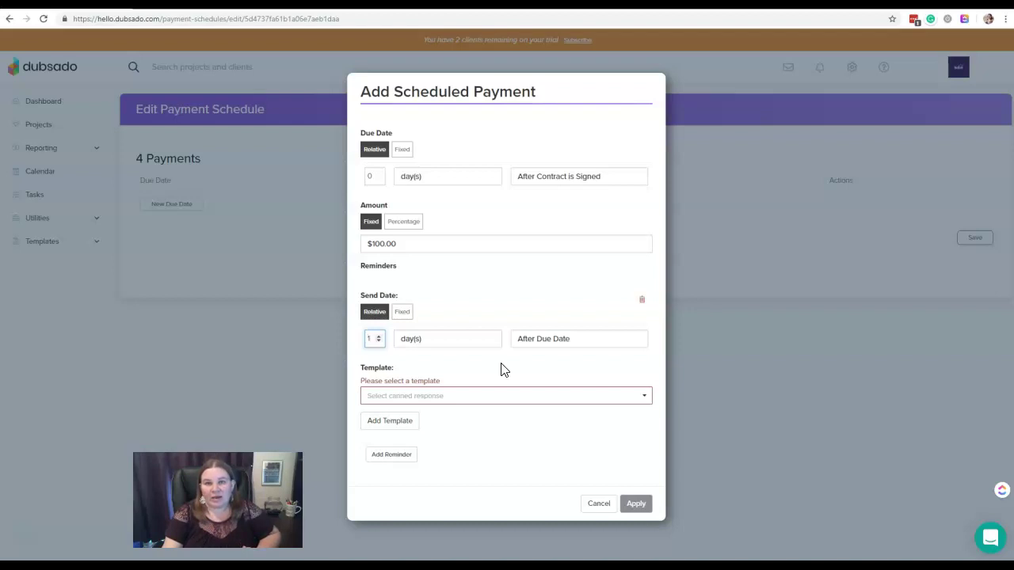
{"action": "left_click", "coordinate": [452, 394]}
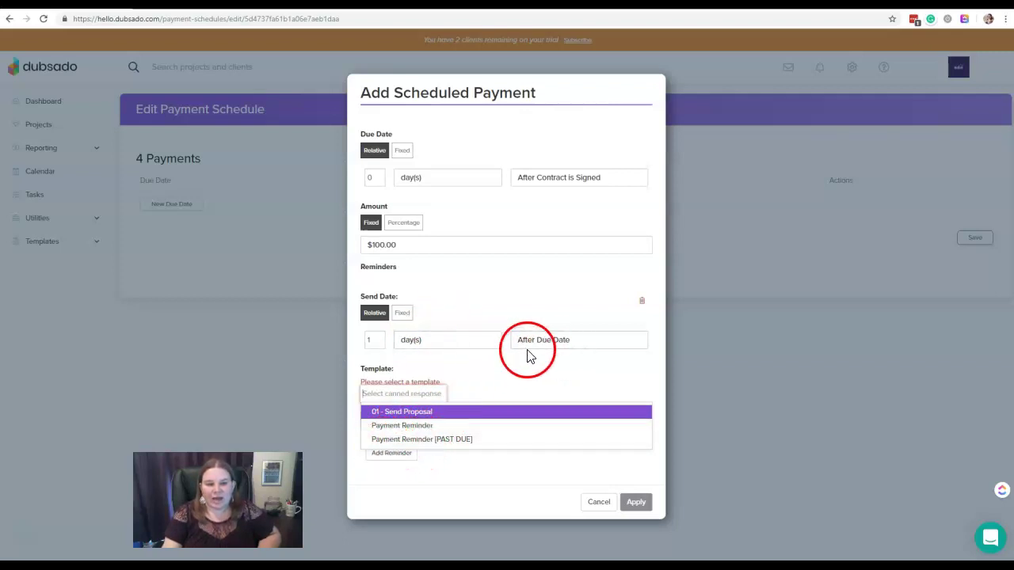
{"action": "left_click", "coordinate": [451, 439]}
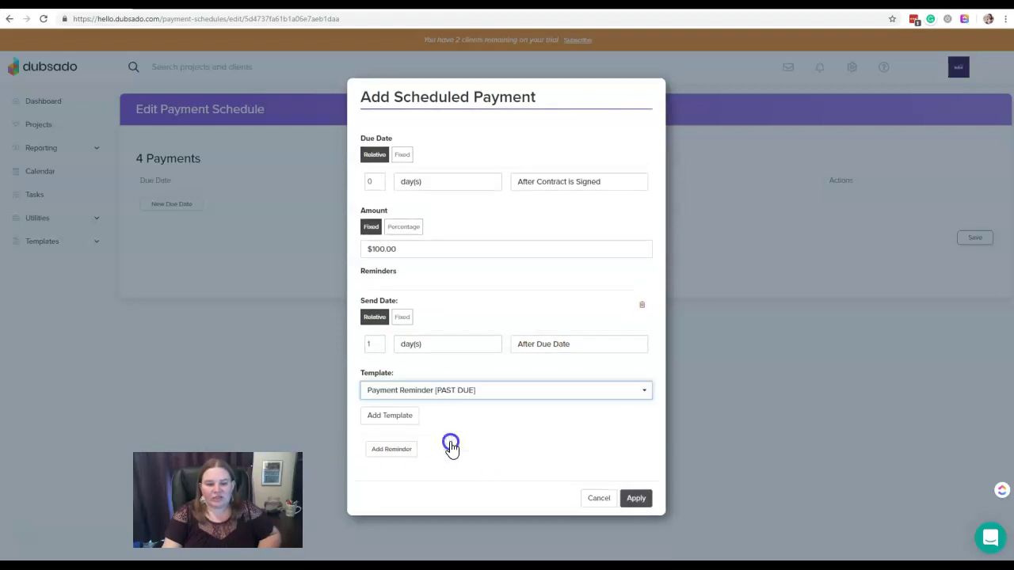
Step: Examine the title, subject and body of the new reminder email template form, and cancel it
{"action": "left_click", "coordinate": [396, 417]}
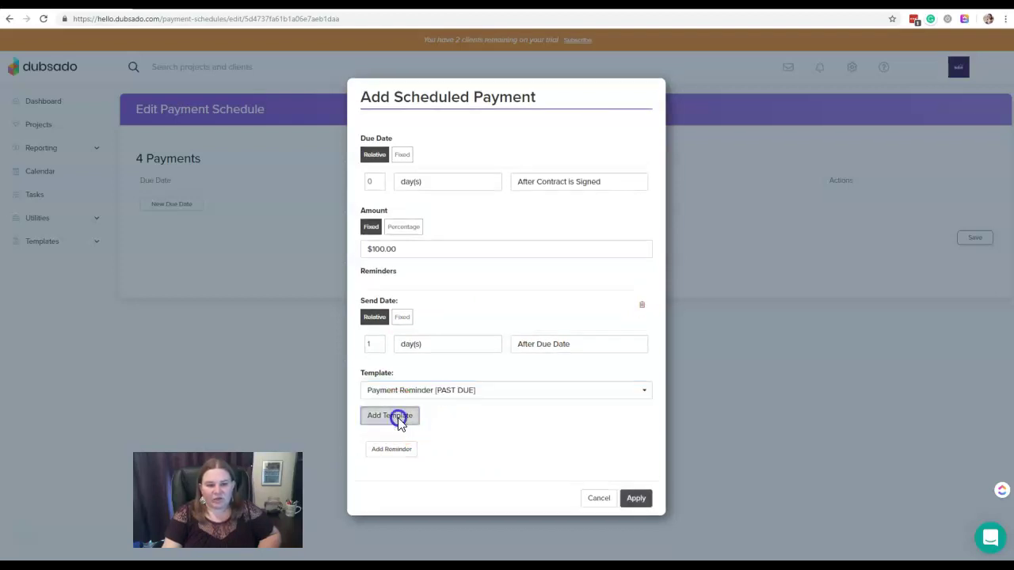
{"action": "scroll", "coordinate": [398, 426], "scroll_direction": "down", "scroll_amount": 2}
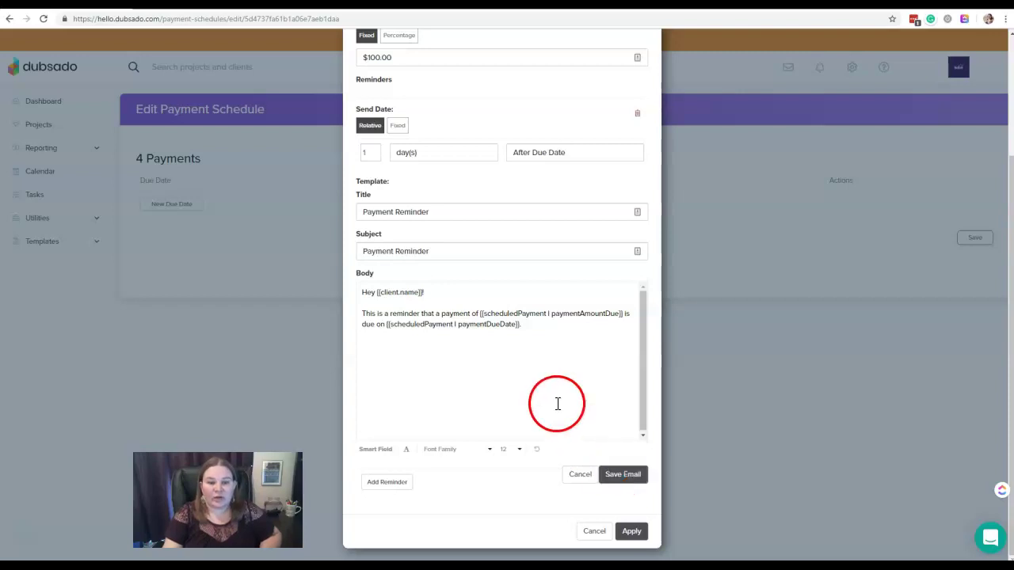
{"action": "left_click", "coordinate": [579, 477]}
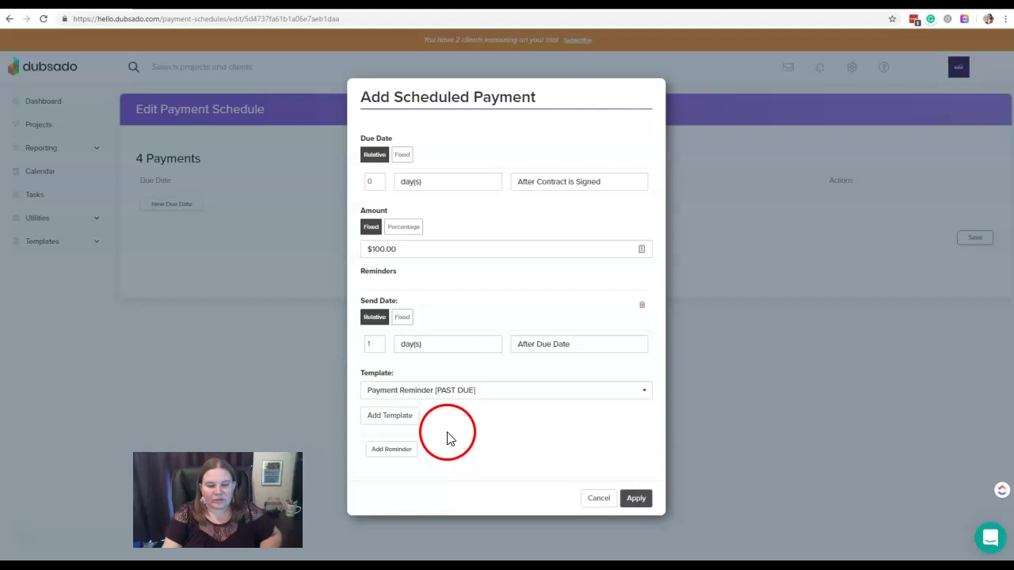
Step: Add a second blank reminder to the scheduled payment and delete it again
{"action": "left_click", "coordinate": [400, 449]}
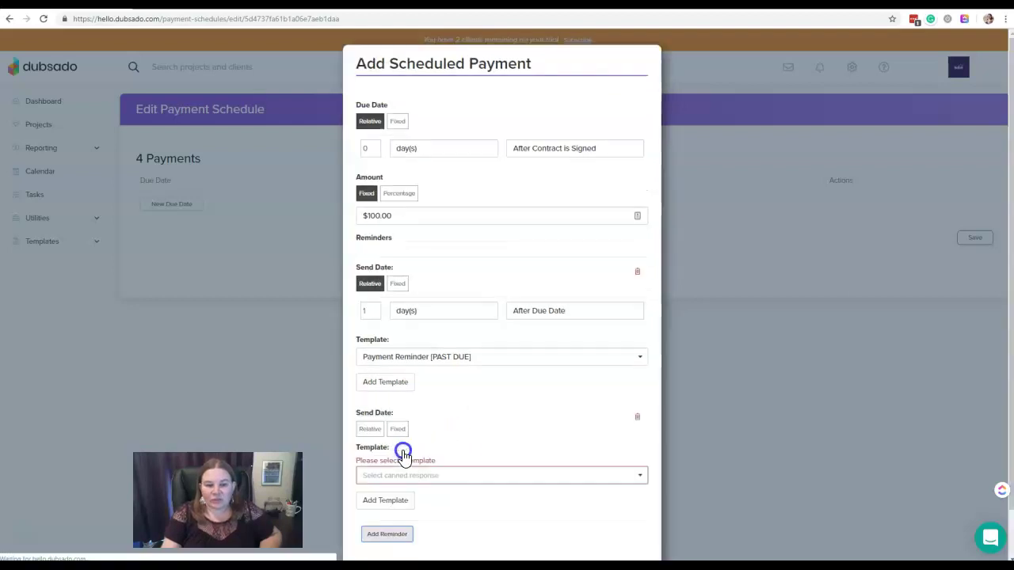
{"action": "scroll", "coordinate": [491, 415], "scroll_direction": "down", "scroll_amount": 2}
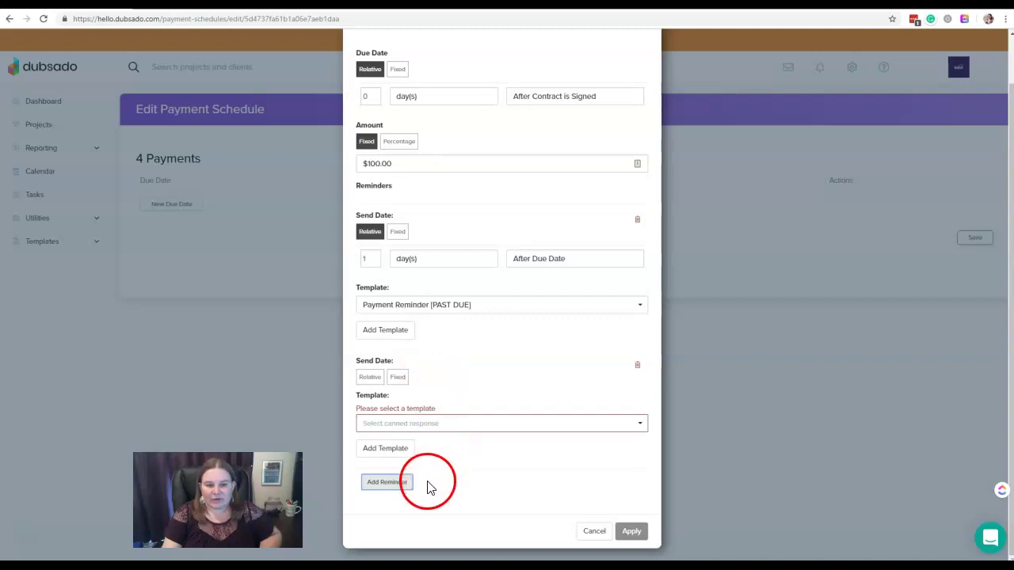
{"action": "left_click", "coordinate": [636, 368]}
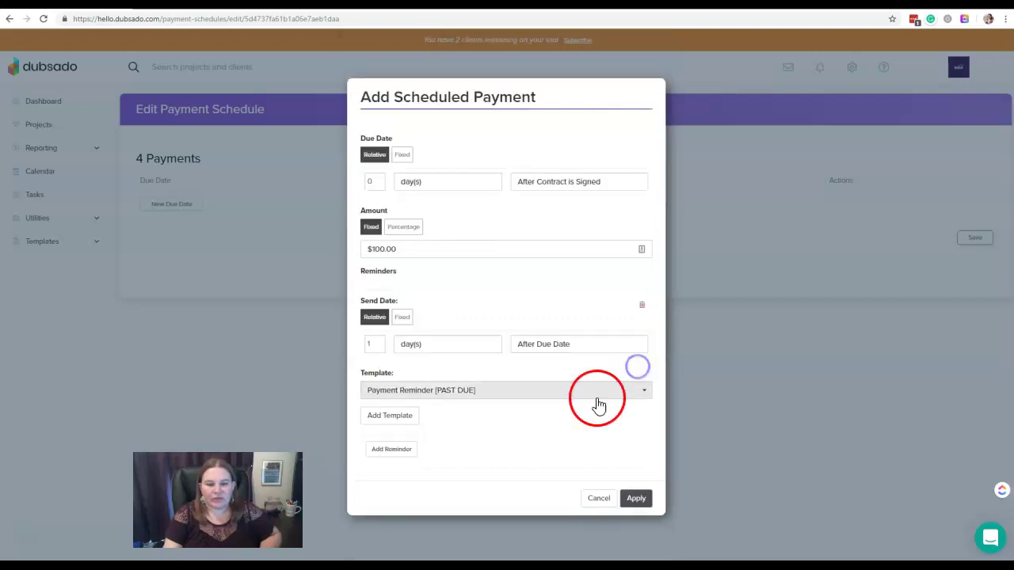
Step: Apply the $100.00 payment, and add a second scheduled payment due 1 week(s) Before Job with an amount of 30 percent
{"action": "left_click", "coordinate": [638, 499]}
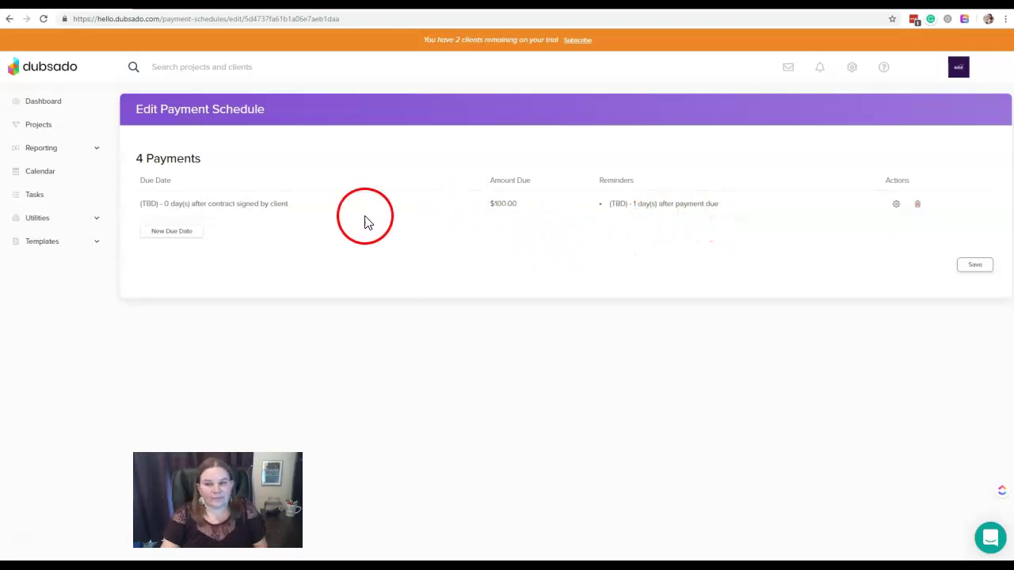
{"action": "left_click", "coordinate": [174, 231]}
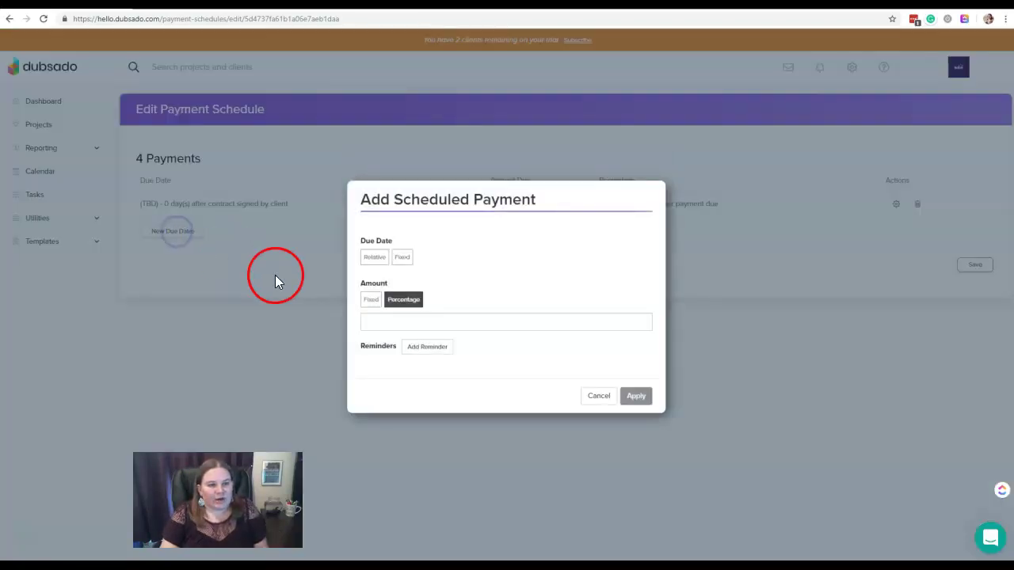
{"action": "left_click", "coordinate": [373, 259]}
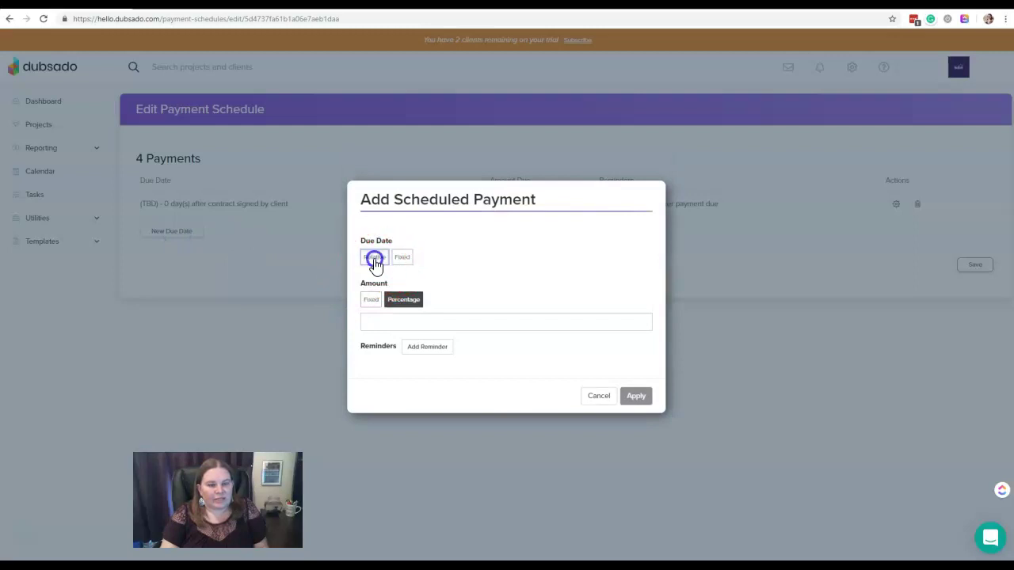
{"action": "left_click", "coordinate": [548, 270]}
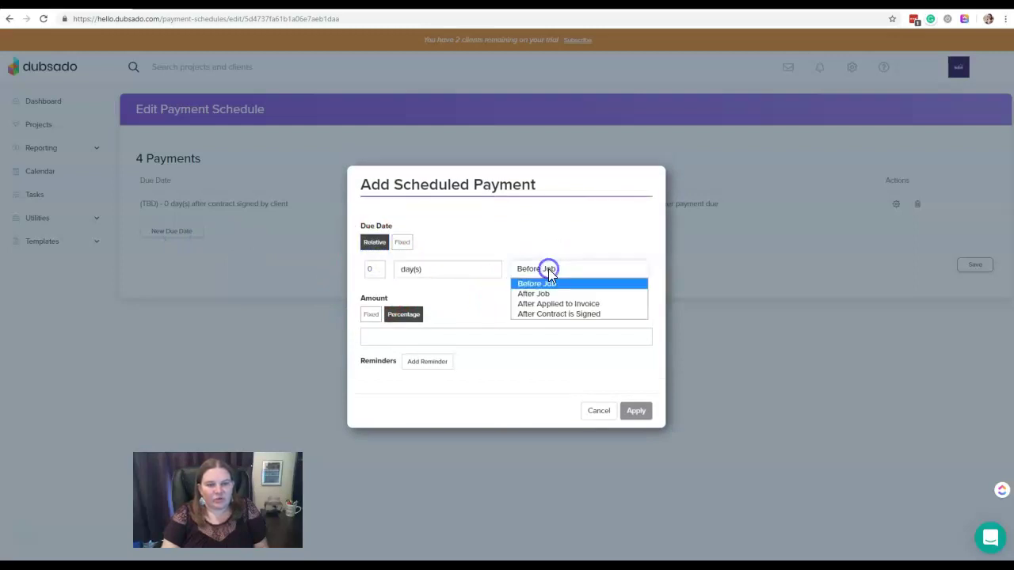
{"action": "left_click", "coordinate": [580, 284]}
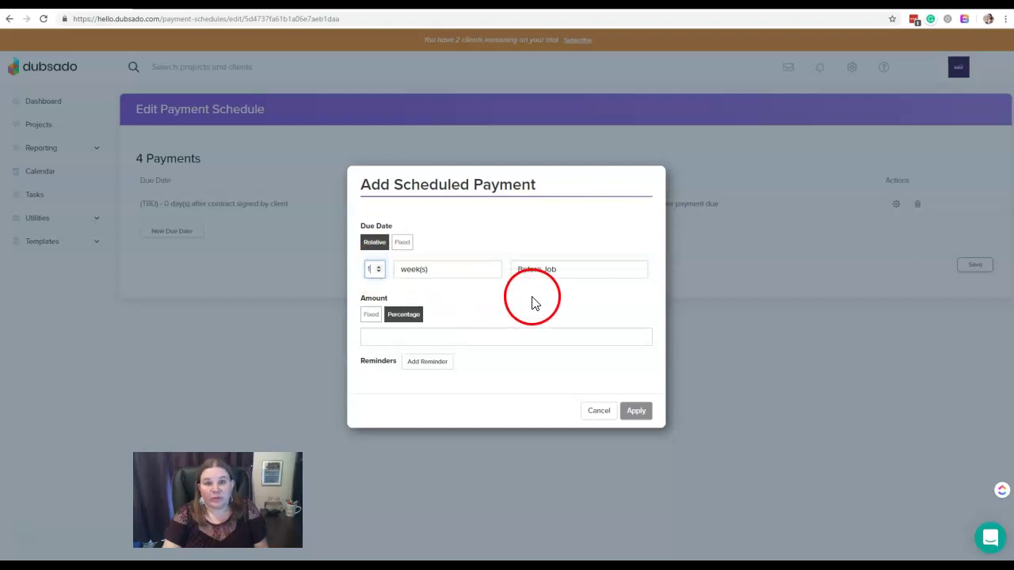
{"action": "left_click", "coordinate": [467, 313]}
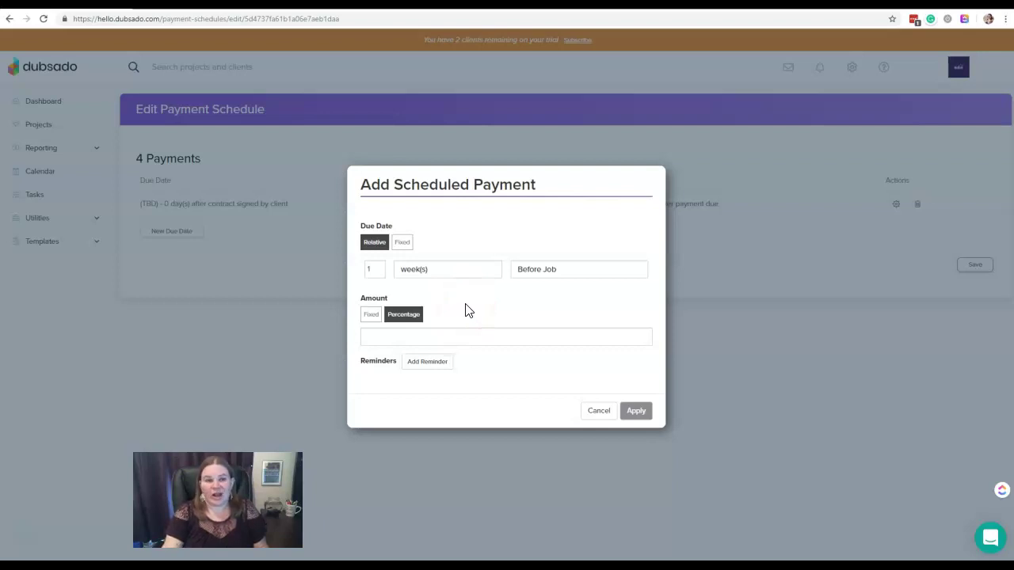
{"action": "left_click", "coordinate": [421, 291]}
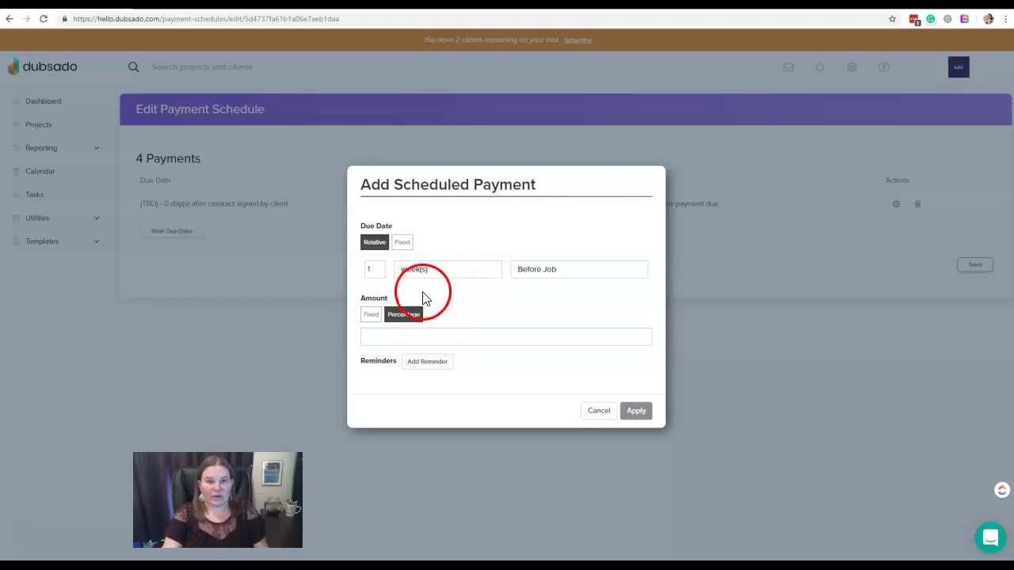
{"action": "left_click", "coordinate": [499, 301]}
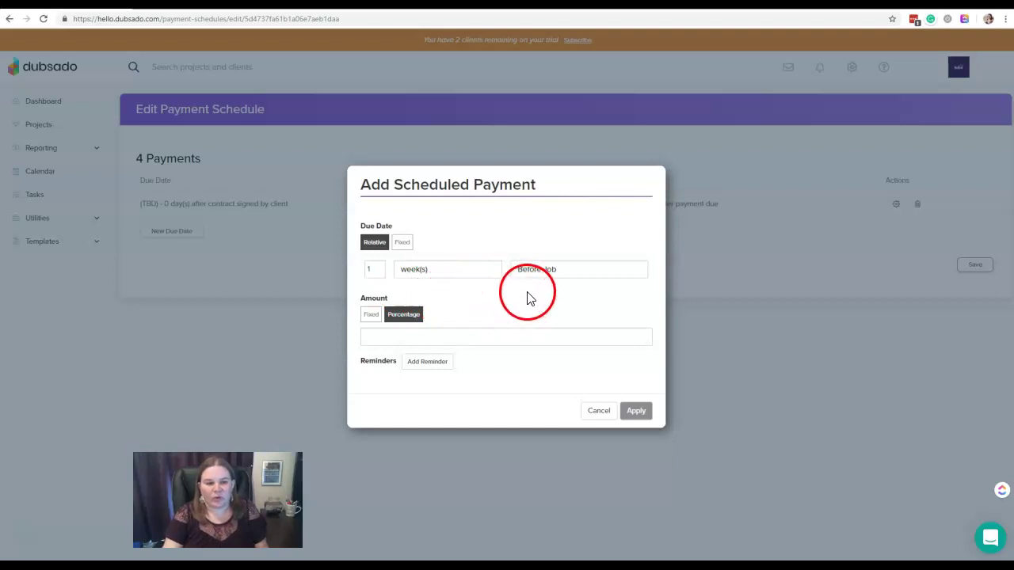
{"action": "left_click", "coordinate": [408, 337]}
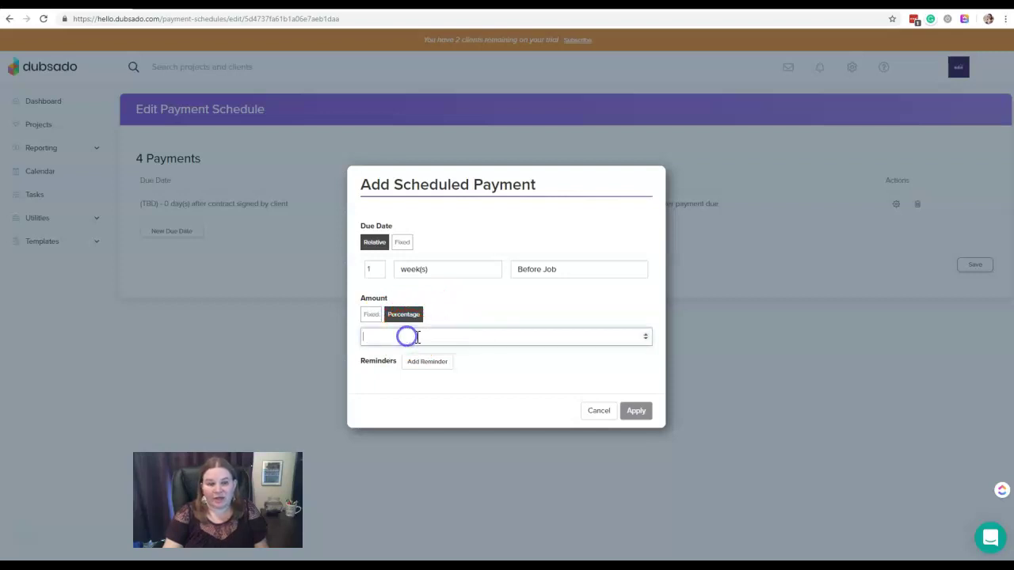
{"action": "type", "text": "30"}
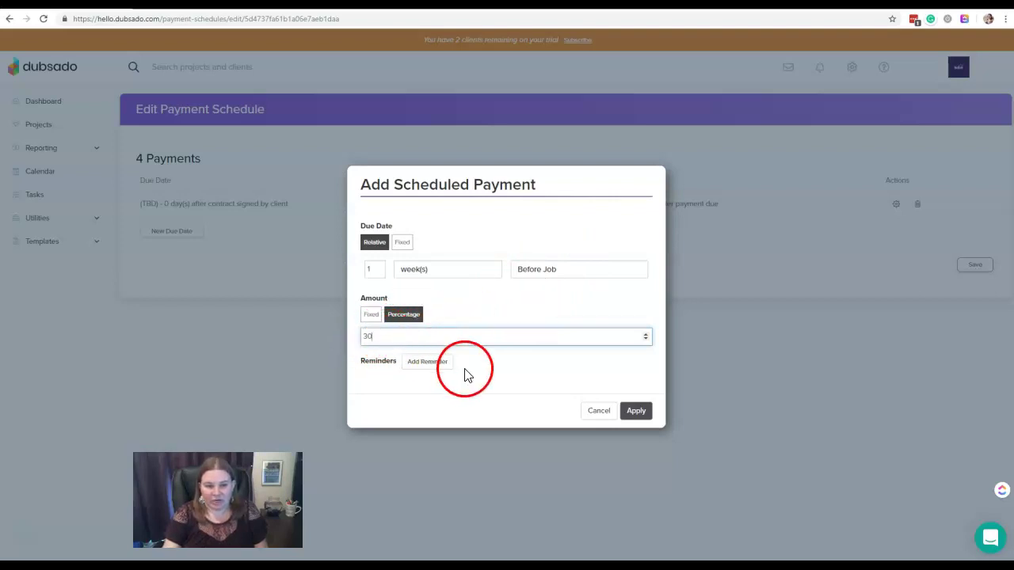
Step: Add a reminder to the 30 percent payment, sent 3 day(s) Before Due Date with the Payment Reminder template
{"action": "left_click", "coordinate": [435, 363]}
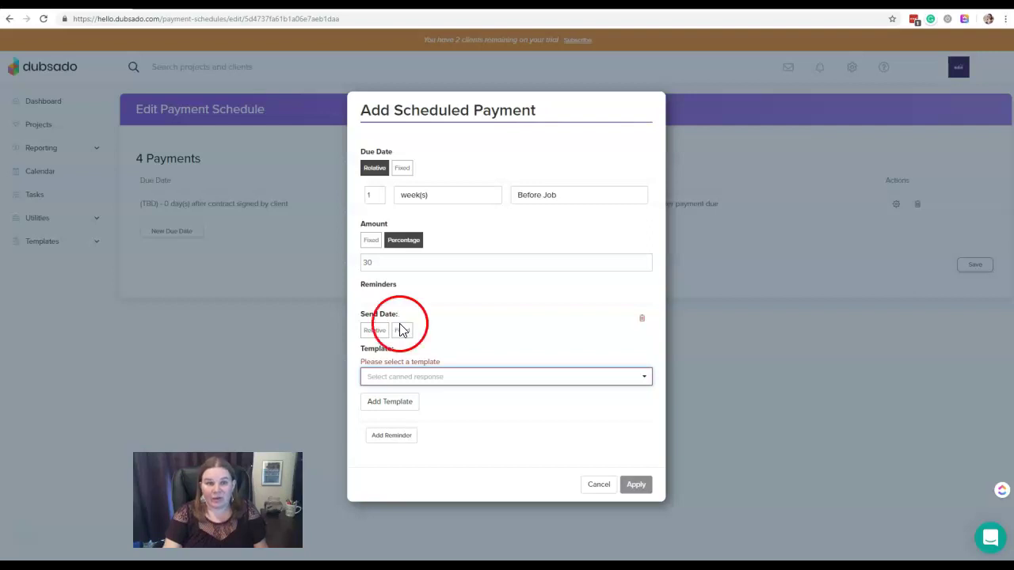
{"action": "left_click", "coordinate": [375, 331]}
{"action": "left_click", "coordinate": [532, 341]}
{"action": "left_click", "coordinate": [553, 376]}
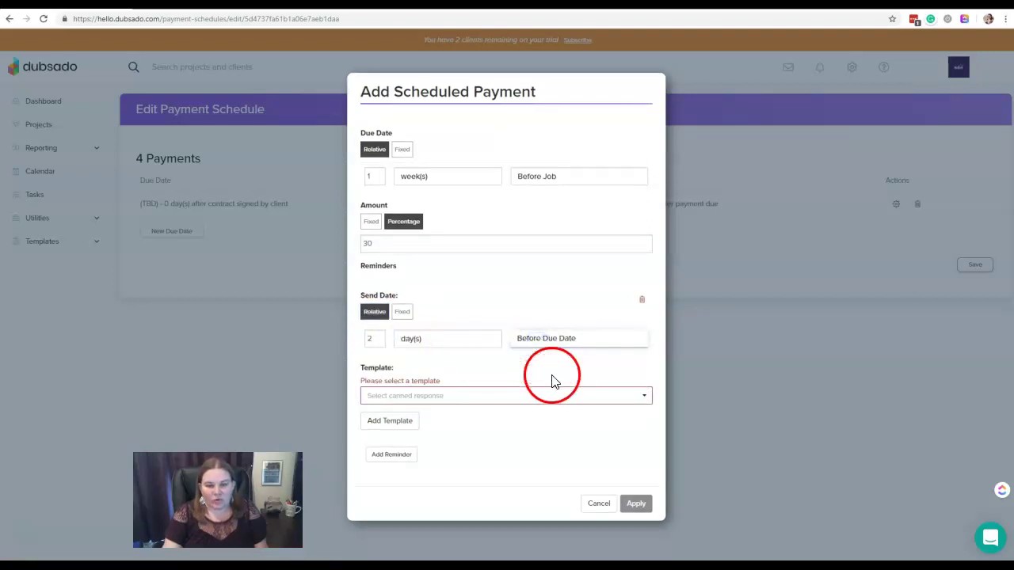
{"action": "left_click", "coordinate": [379, 336]}
{"action": "left_click_drag", "start_coordinate": [505, 355], "coordinate": [544, 357]}
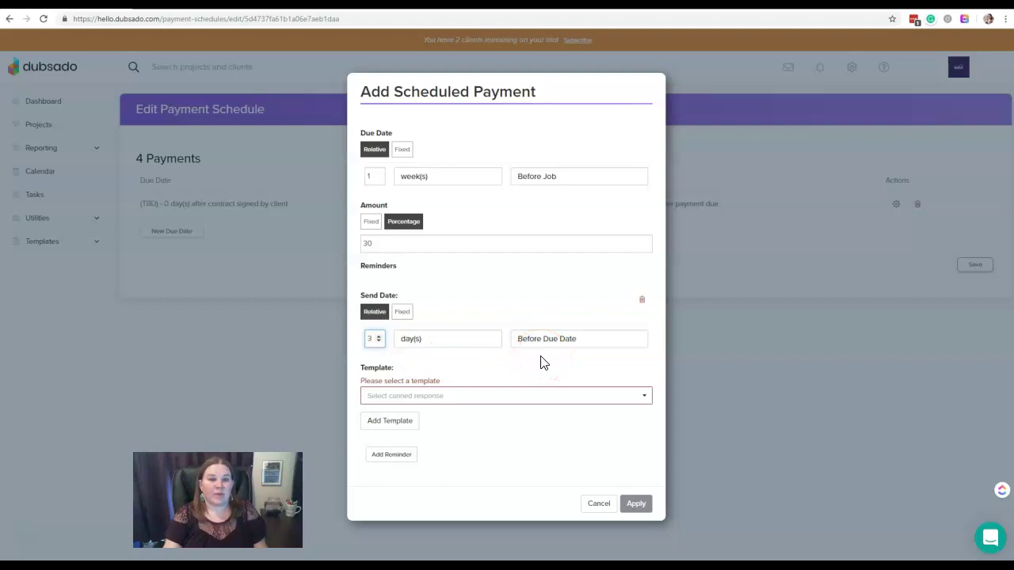
{"action": "left_click", "coordinate": [450, 395]}
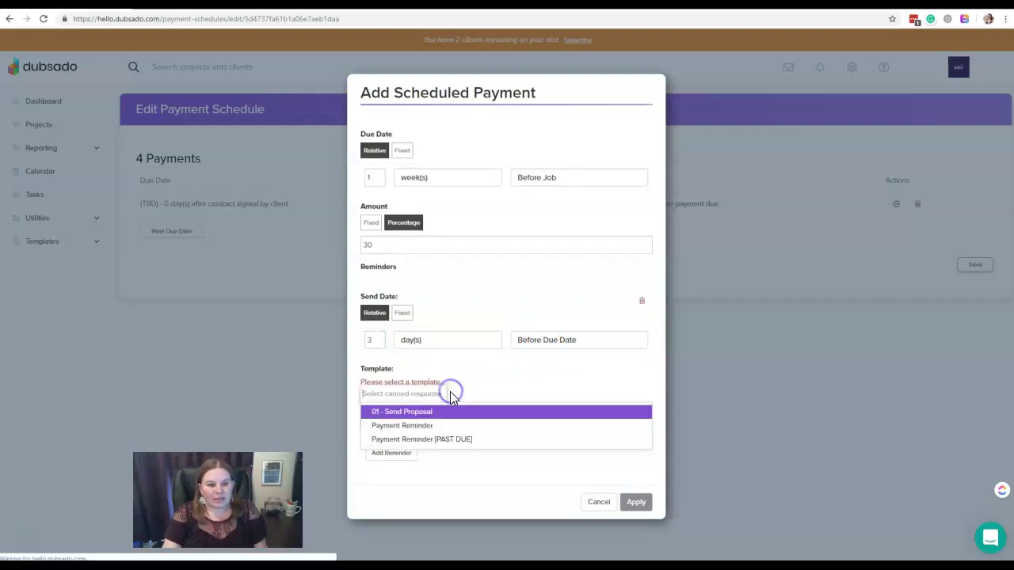
{"action": "left_click", "coordinate": [423, 425]}
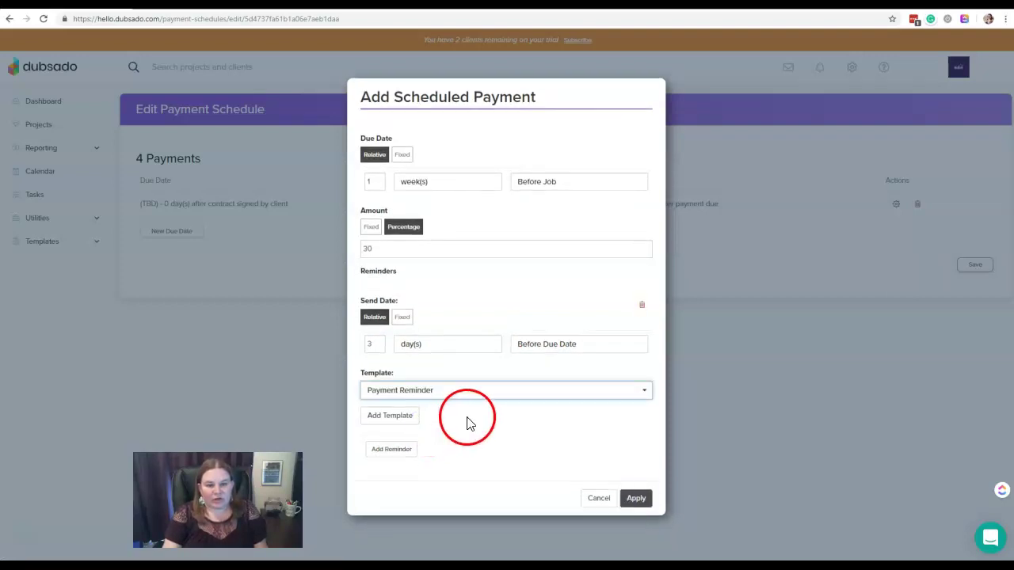
Step: Add a second reminder to the payment, sent 1 day(s) After Due Date with the Payment Reminder [PAST DUE] template
{"action": "left_click", "coordinate": [390, 451]}
{"action": "scroll", "coordinate": [468, 446], "scroll_direction": "down", "scroll_amount": 1}
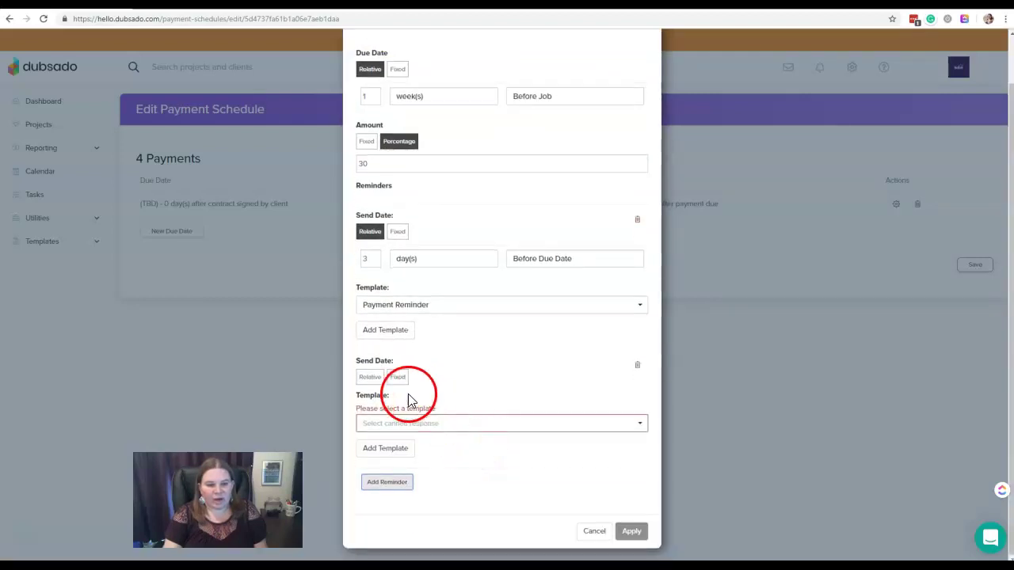
{"action": "left_click", "coordinate": [552, 405]}
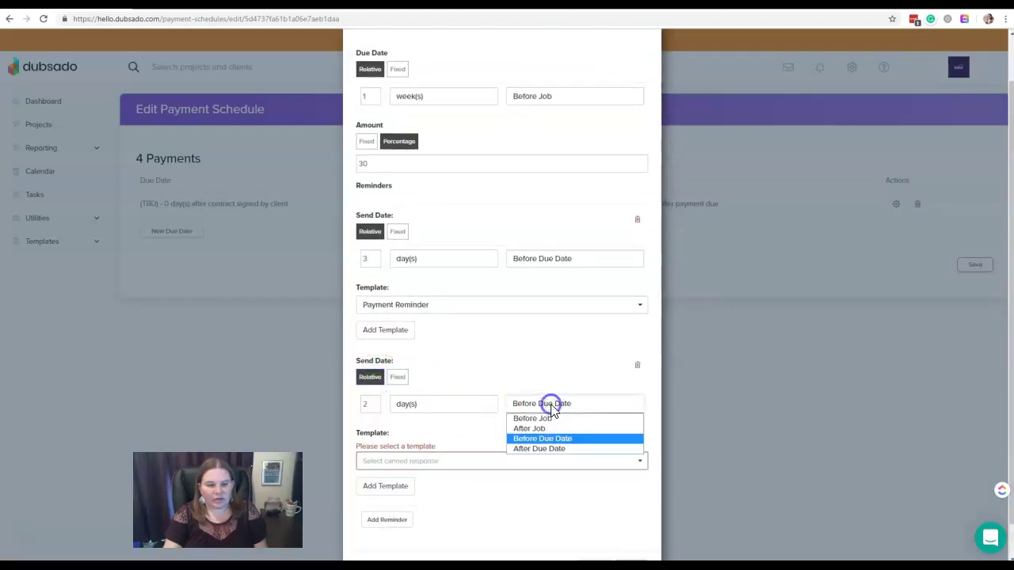
{"action": "left_click", "coordinate": [541, 447]}
{"action": "left_click", "coordinate": [376, 407]}
{"action": "left_click", "coordinate": [468, 460]}
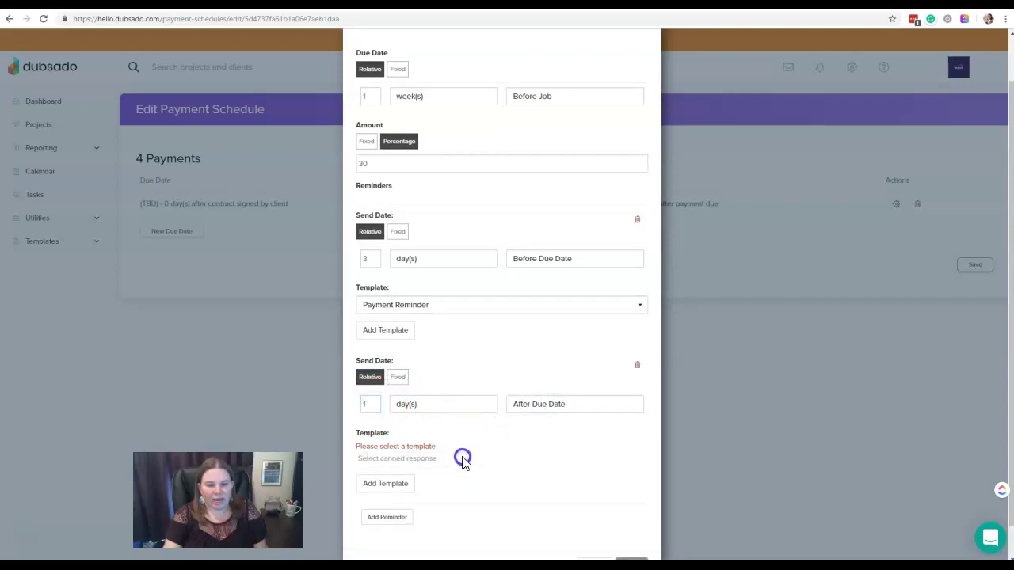
{"action": "left_click", "coordinate": [443, 507]}
{"action": "scroll", "coordinate": [503, 499], "scroll_direction": "down", "scroll_amount": 2}
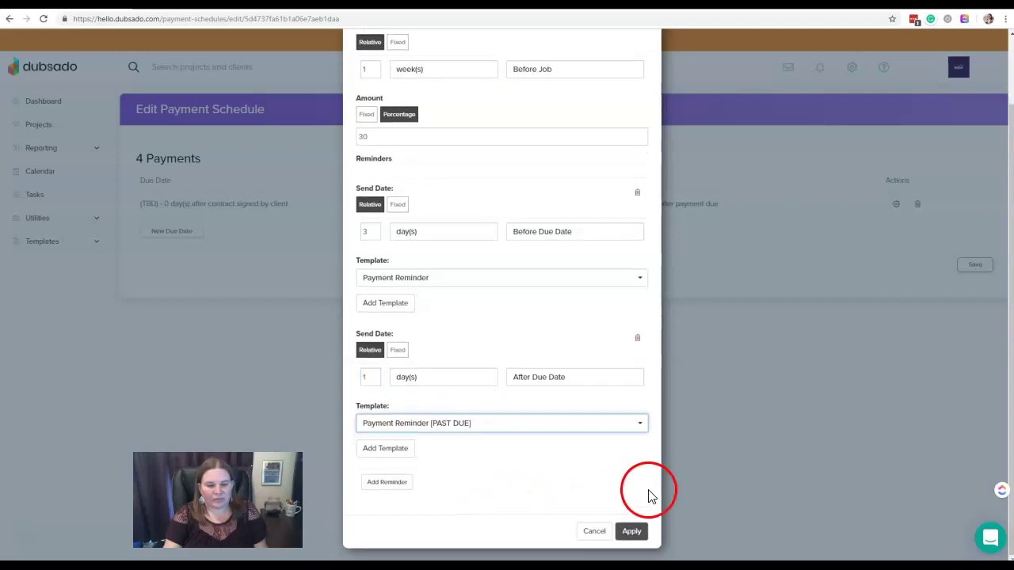
Step: Apply the second scheduled payment and save the 4 Payments schedule
{"action": "left_click", "coordinate": [633, 531]}
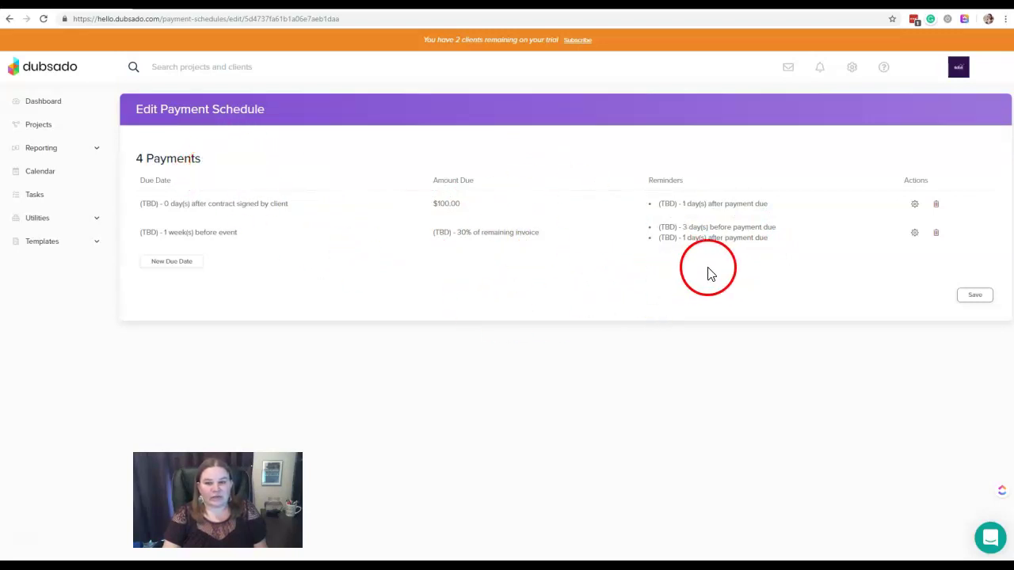
{"action": "left_click", "coordinate": [975, 297]}
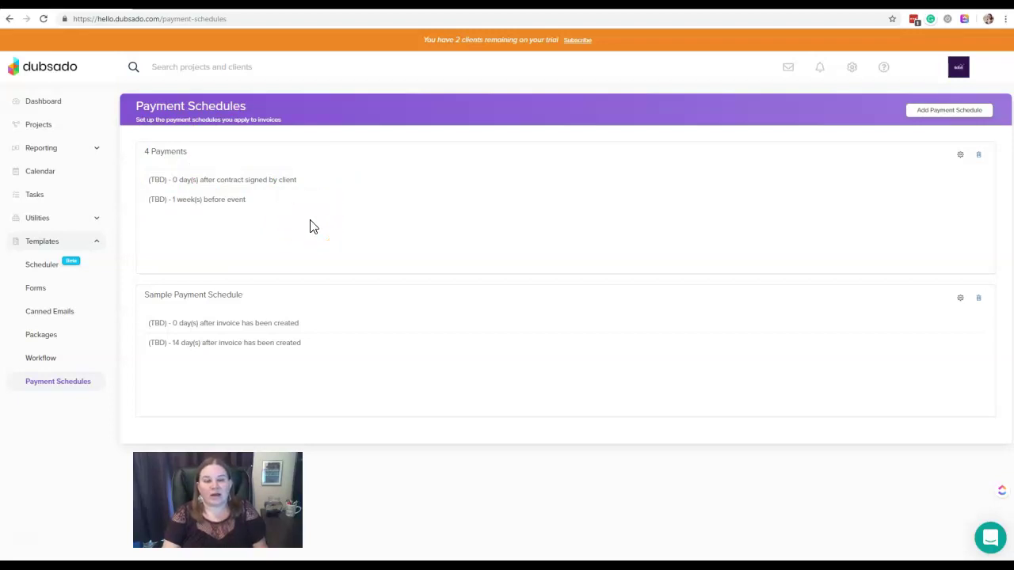
{"action": "left_click", "coordinate": [237, 400]}
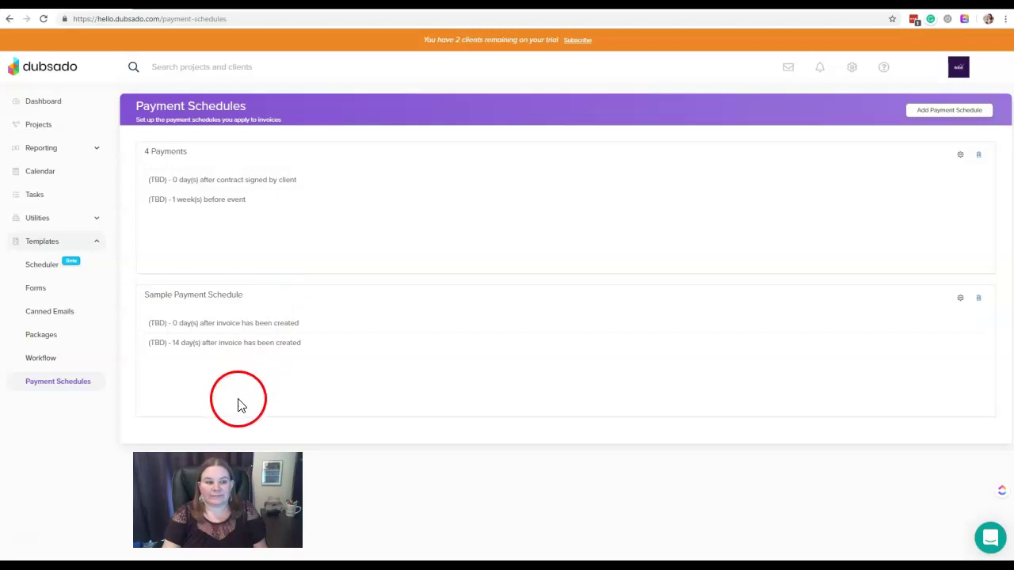